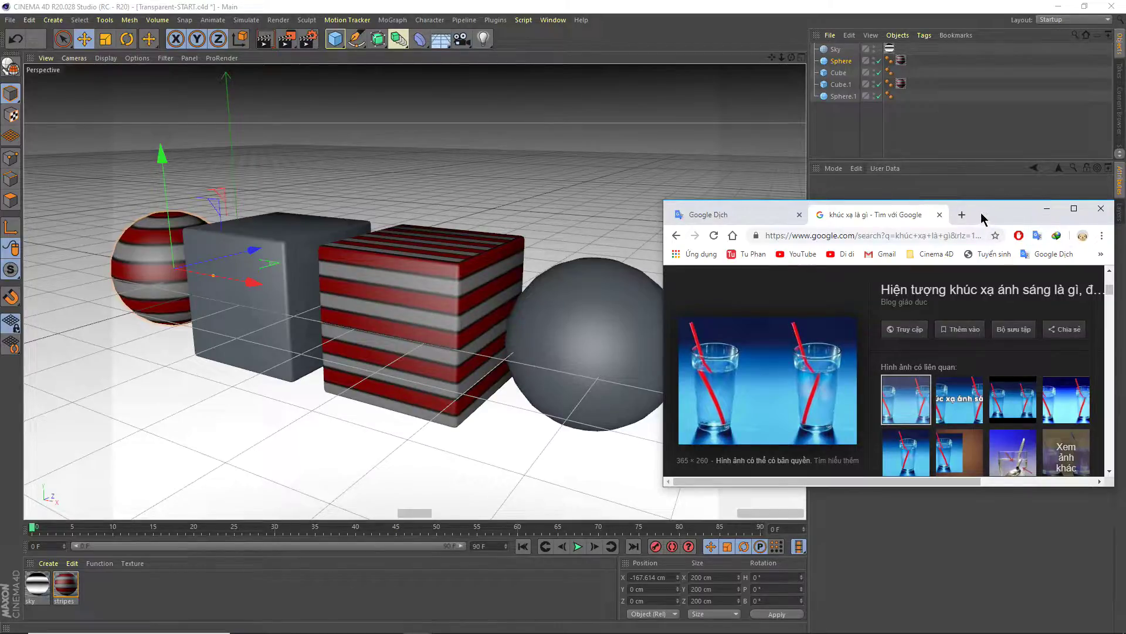
- Move the browser window aside and minimize it to reveal the Cinema 4D scene
drag(978, 214, 968, 207)
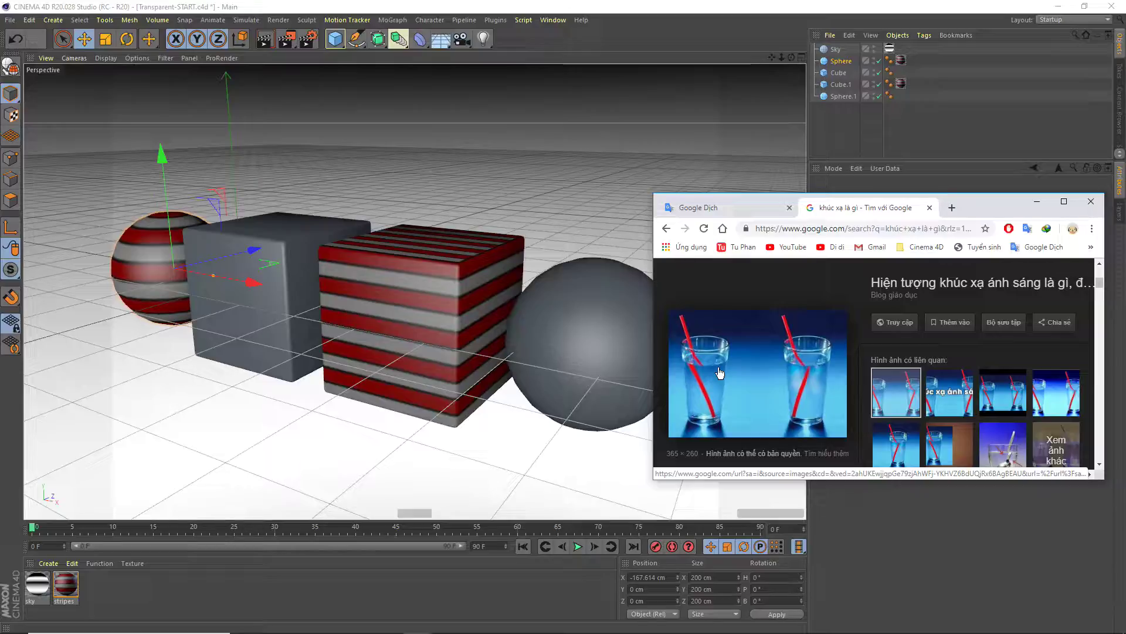
drag(969, 212, 915, 213)
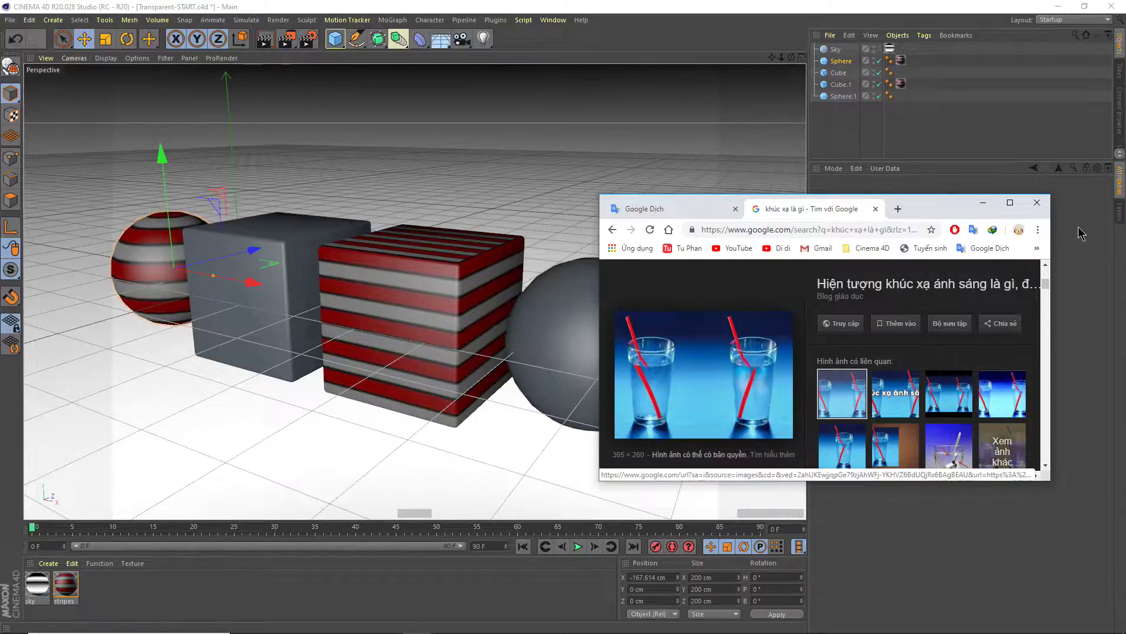
click(983, 202)
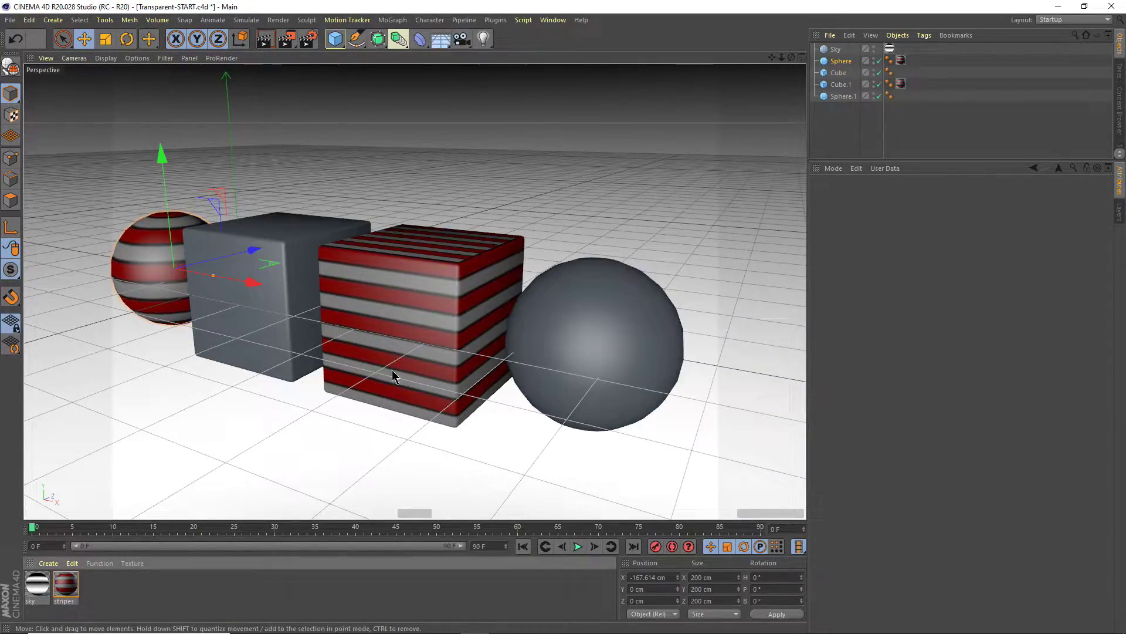
- Hide the floor grid using the viewport Filter menu, framing the cubes and spheres
scroll(387, 372, up, 2)
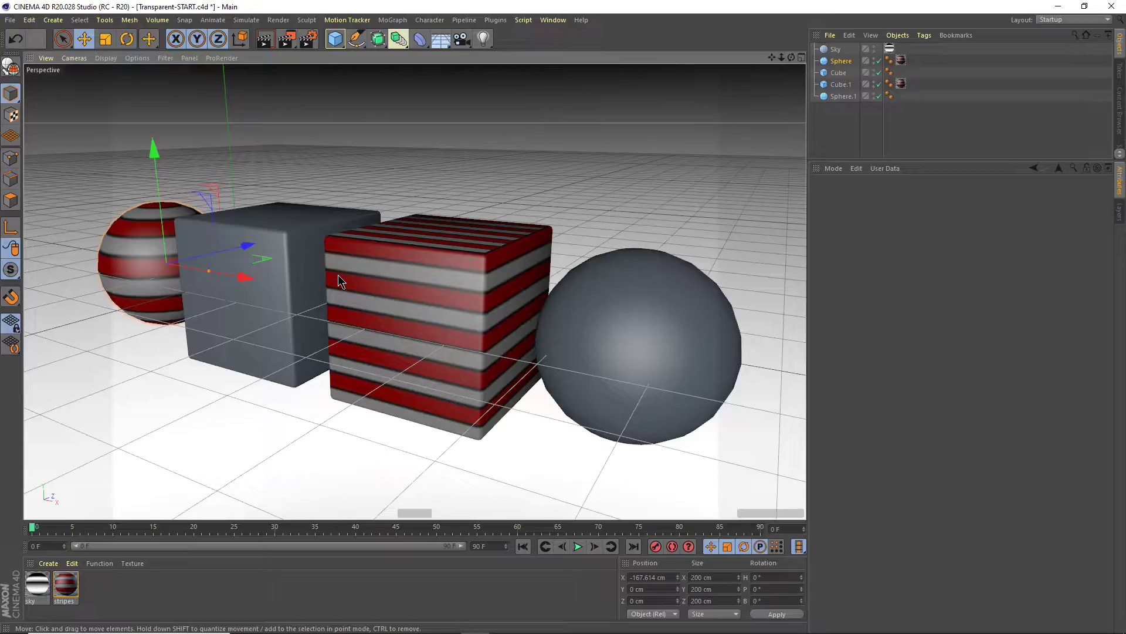
alt+drag(338, 274, 324, 266)
click(164, 58)
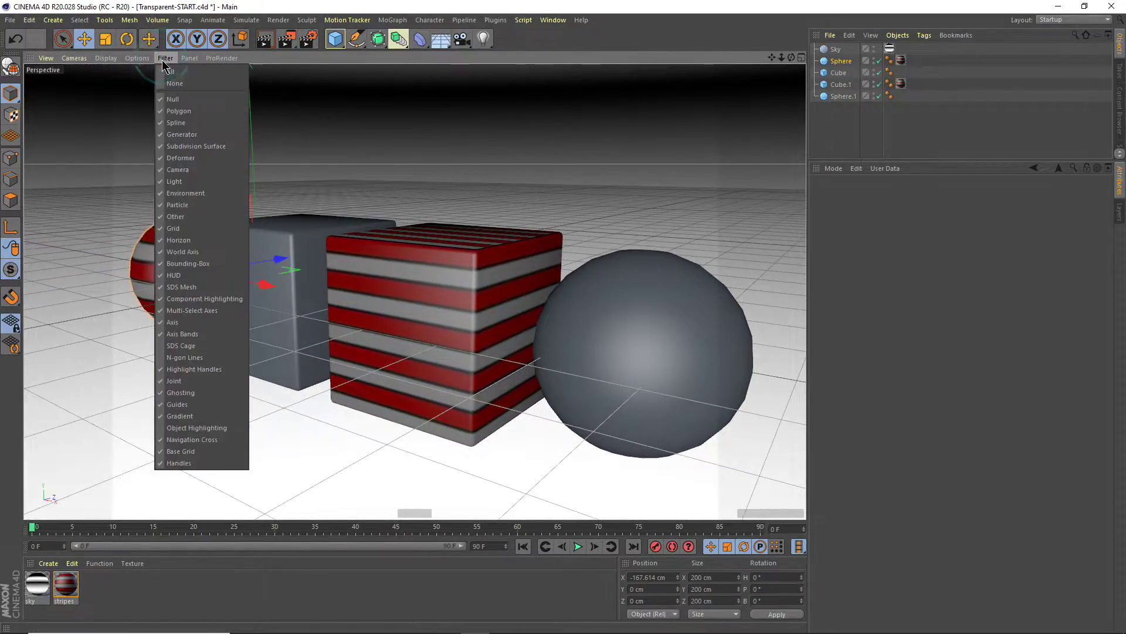
click(174, 228)
scroll(224, 298, up, 2)
scroll(235, 302, down, 2)
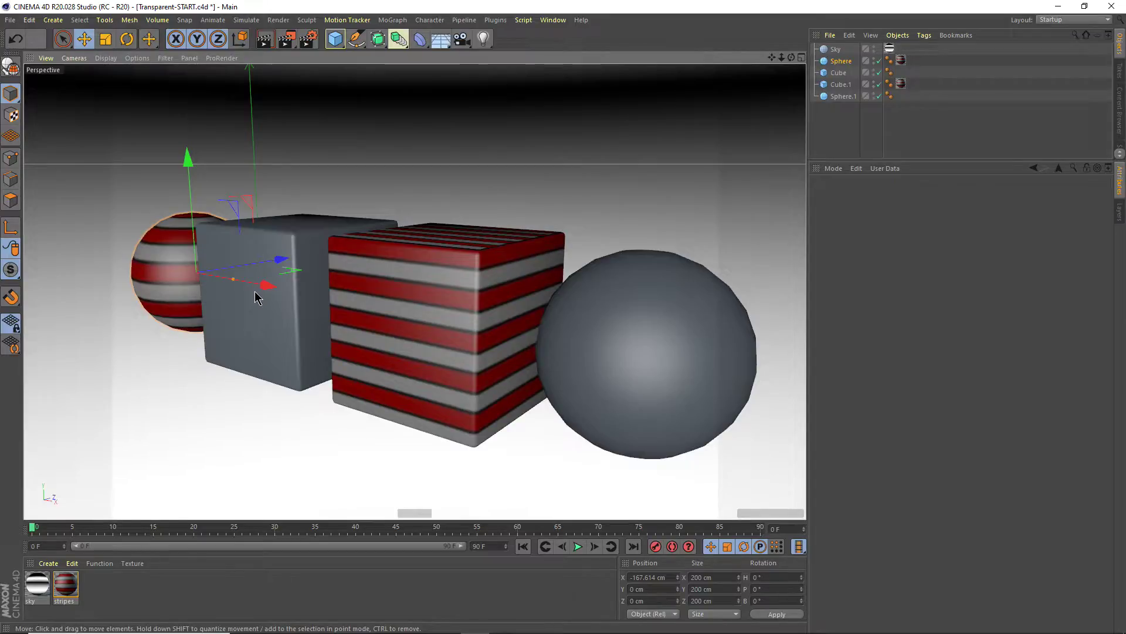
alt+drag(256, 297, 304, 319)
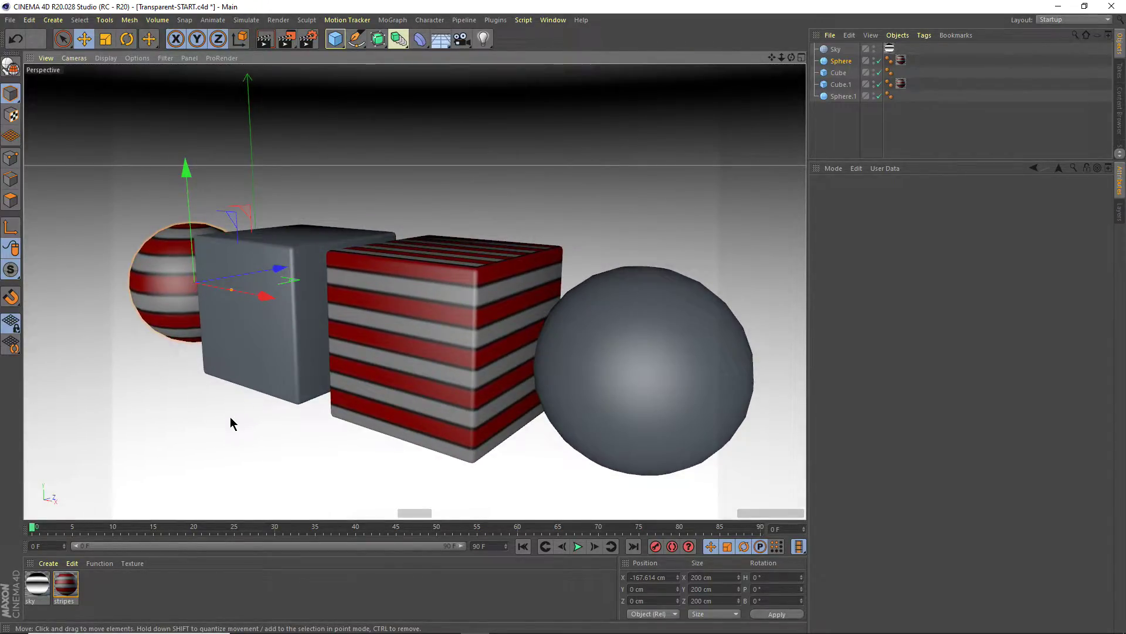
- Create a new material after Stripes and rename it Glass
double_click(104, 596)
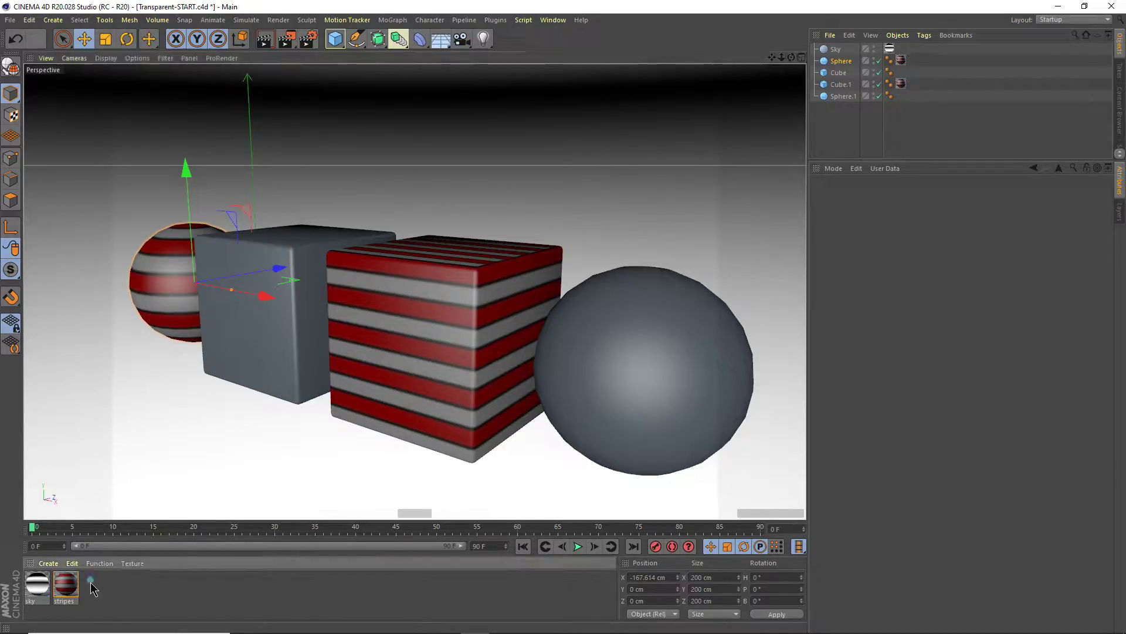
drag(37, 584, 113, 593)
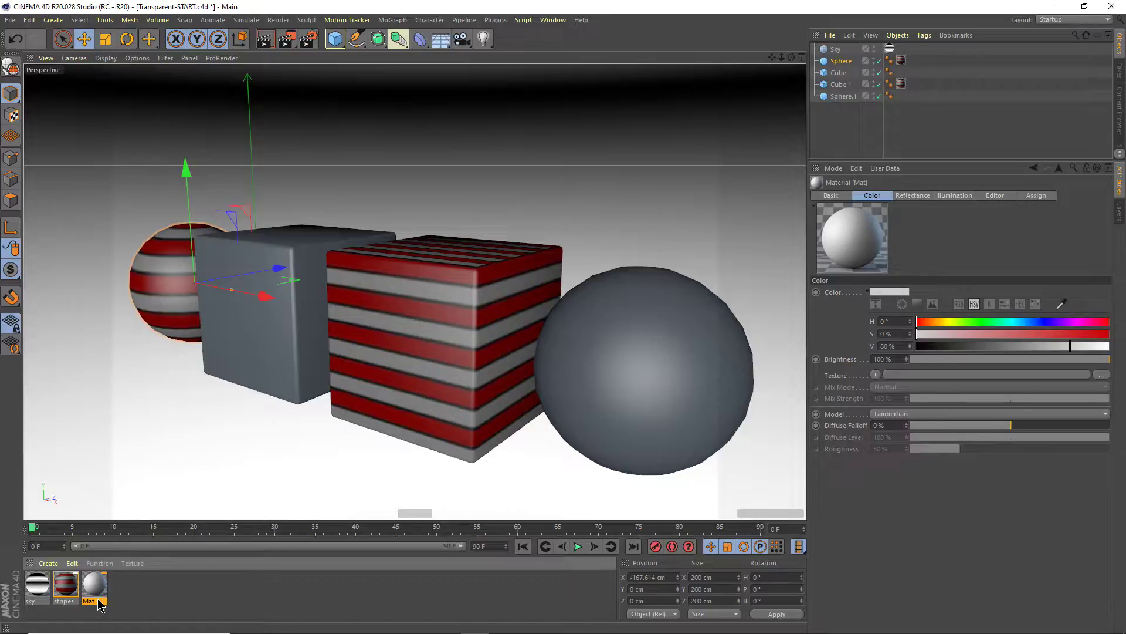
double_click(97, 599)
key(BackSpace)
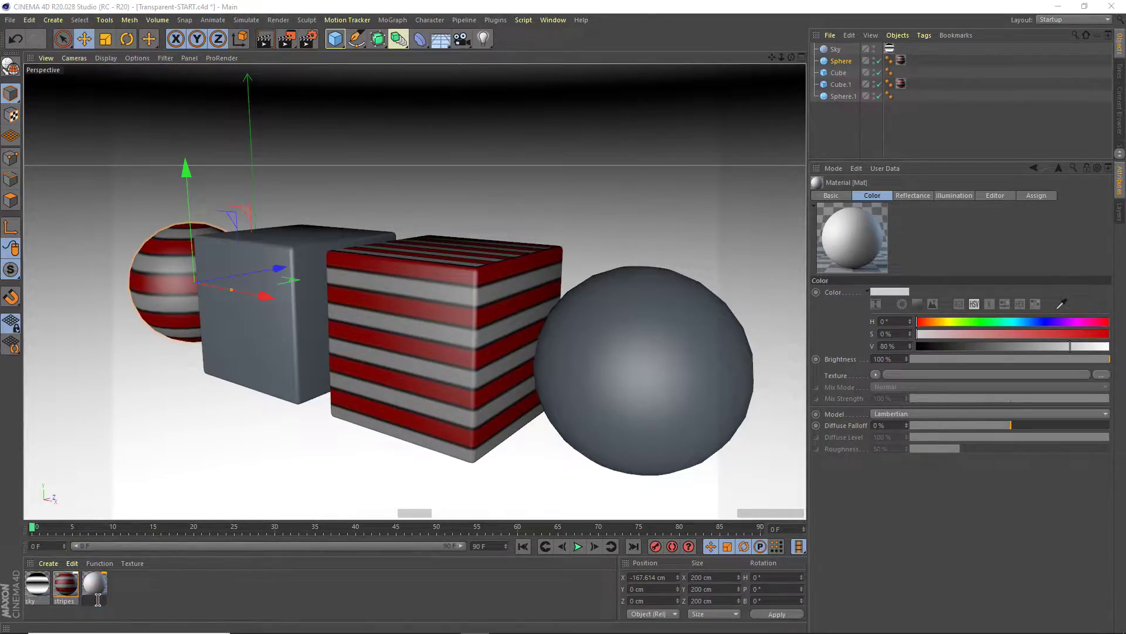
text(Glass)
key(Return)
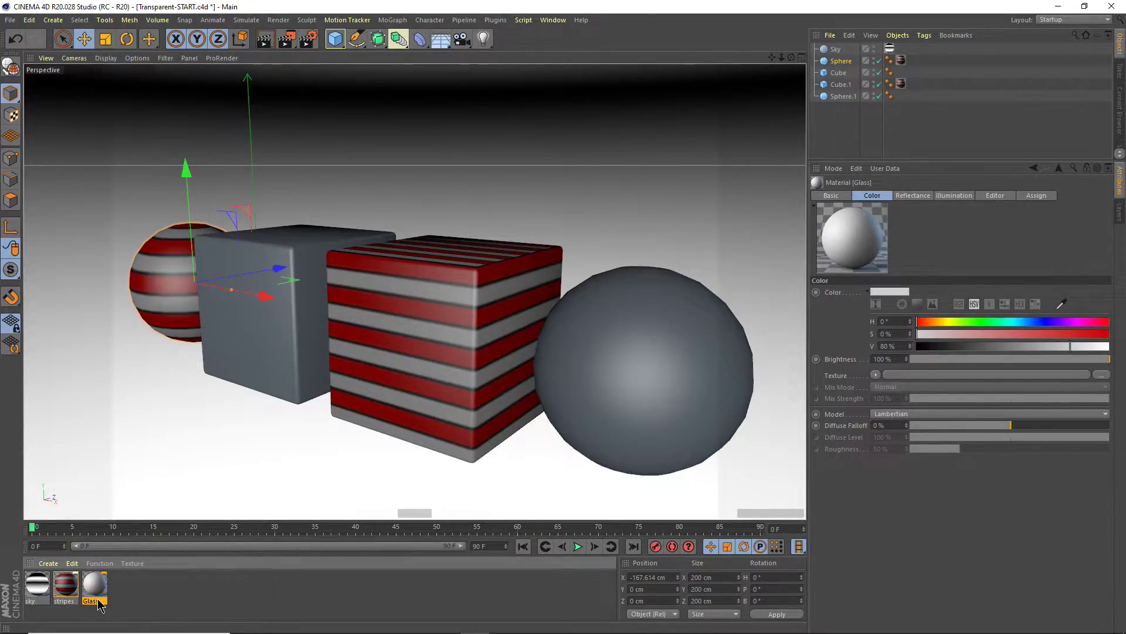
- Apply the Glass material to the grey cube and the right-hand sphere
drag(98, 606, 297, 325)
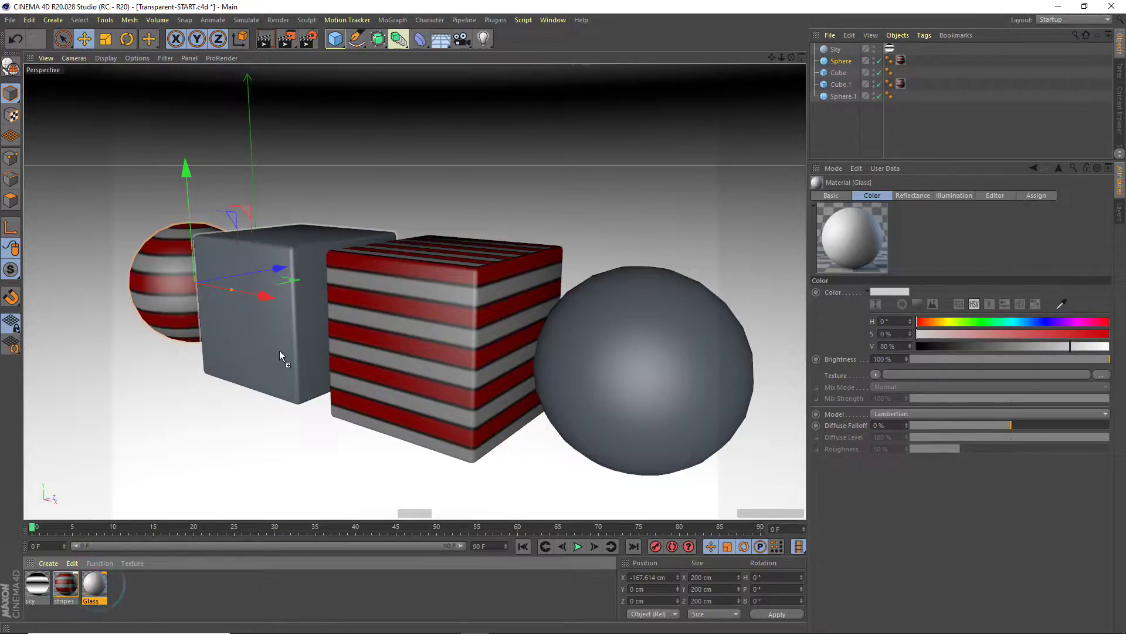
drag(94, 586, 571, 410)
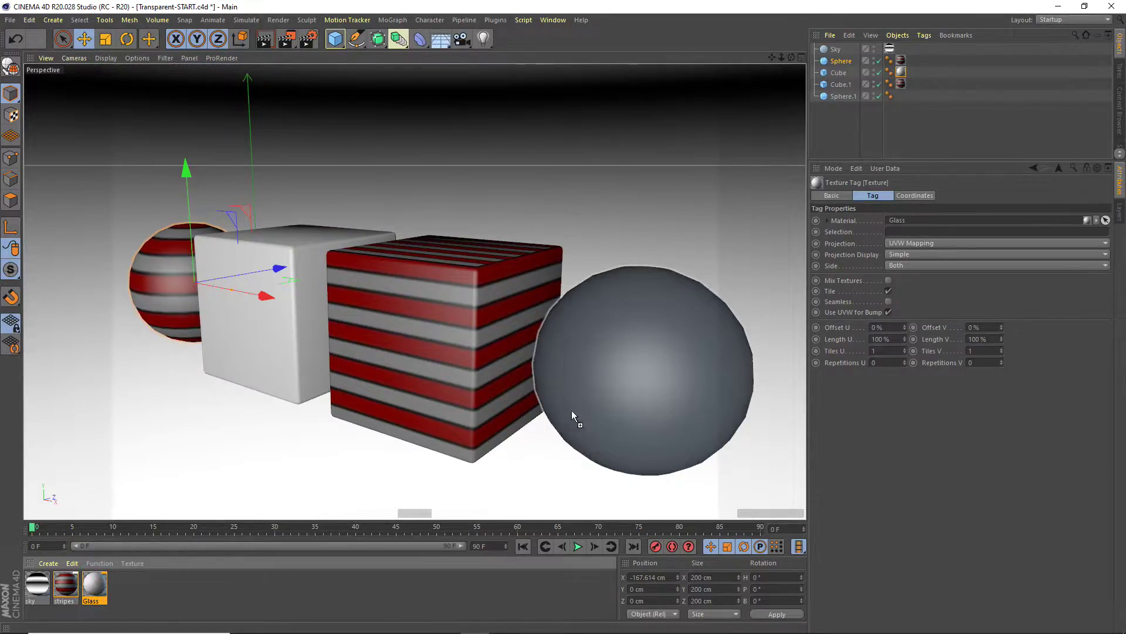
alt+drag(443, 412, 467, 417)
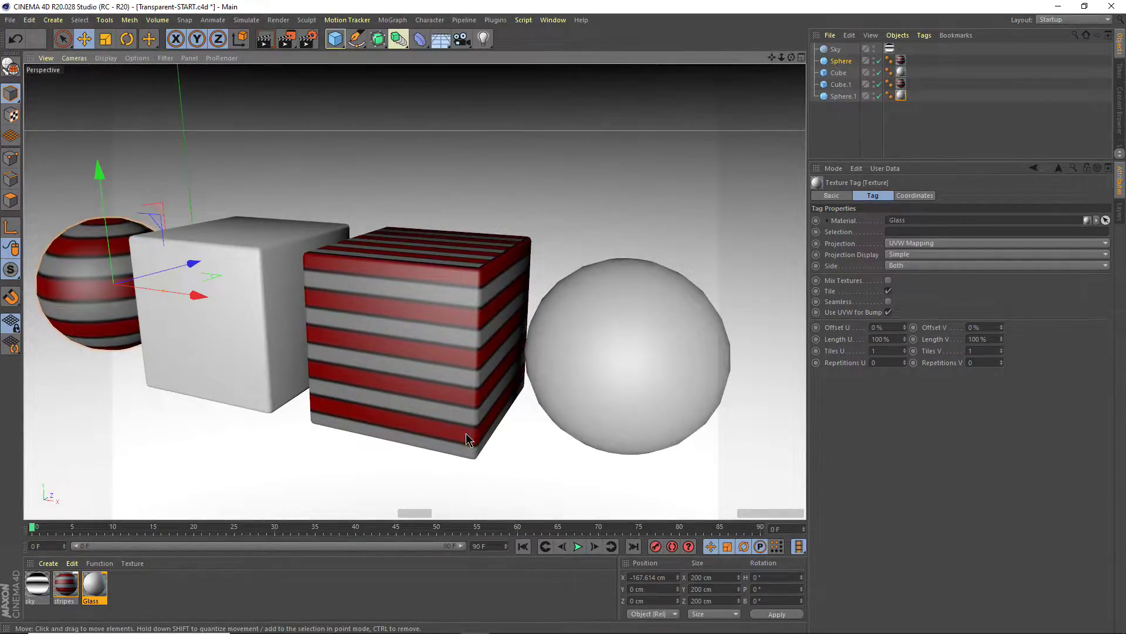
- Review the Glass Material Editor's Reflectance and Transparency pages, then show its Basic channels
double_click(95, 587)
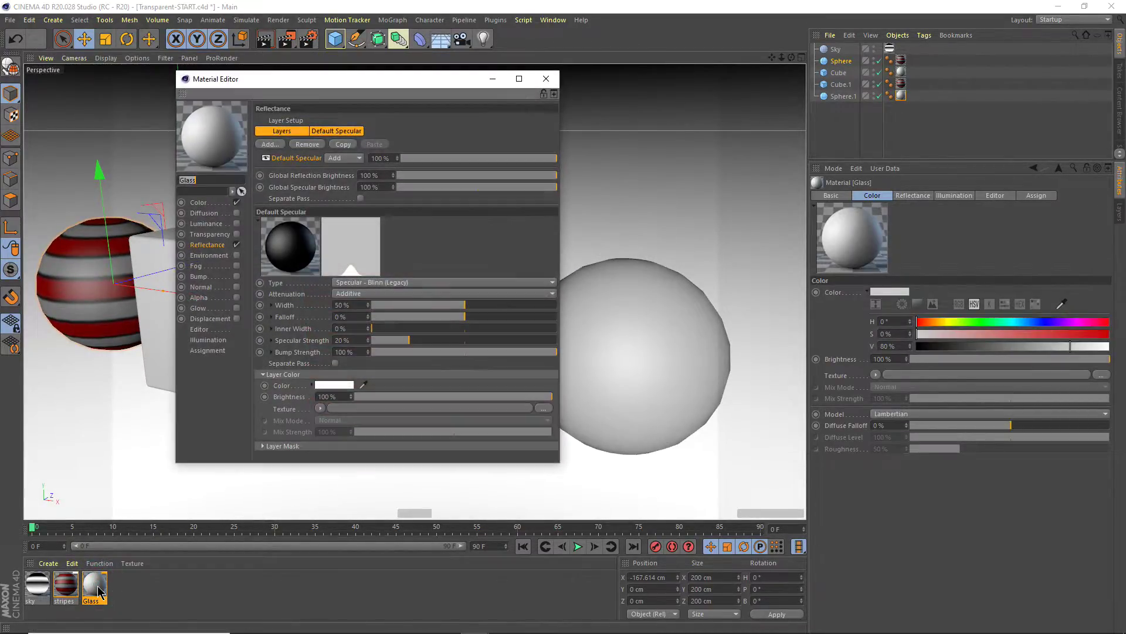
drag(305, 90, 351, 109)
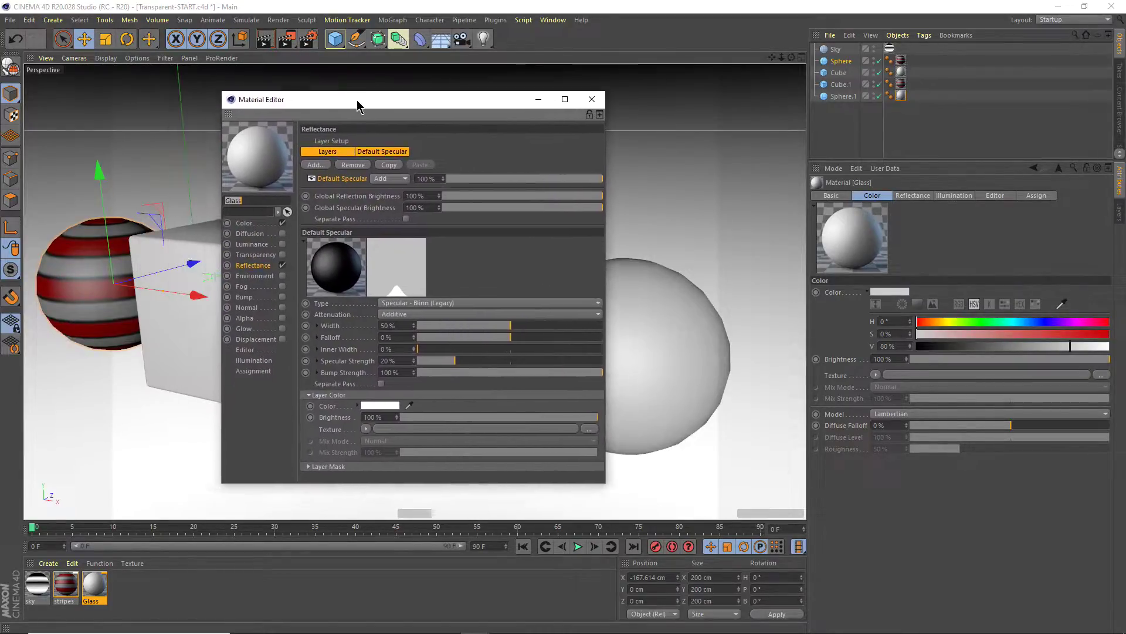
click(592, 98)
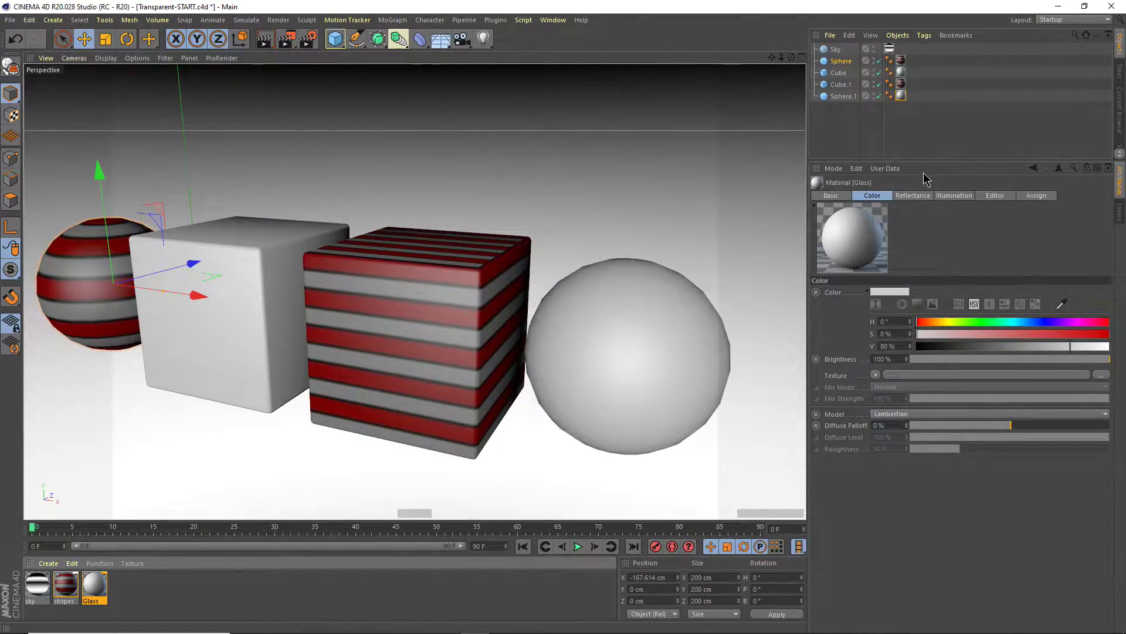
click(841, 199)
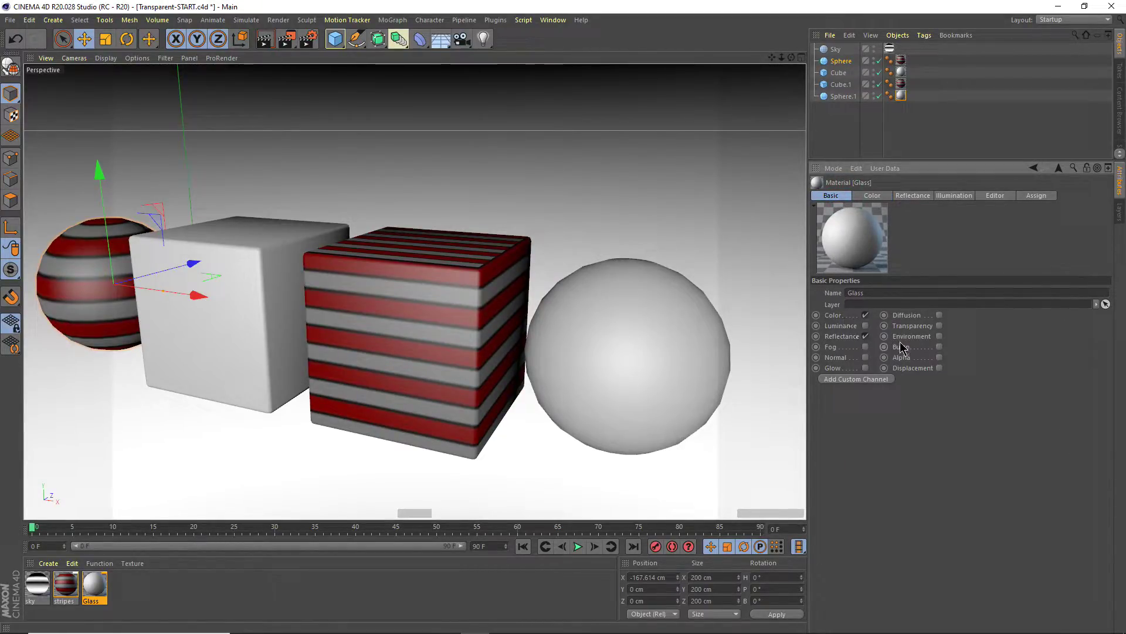
double_click(96, 582)
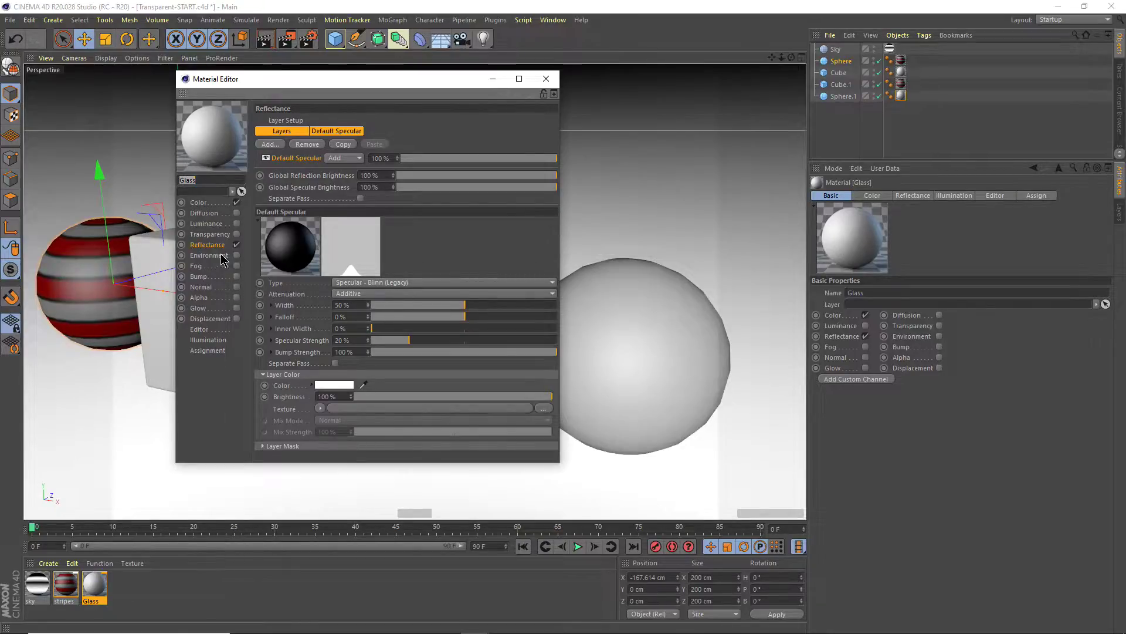
click(209, 234)
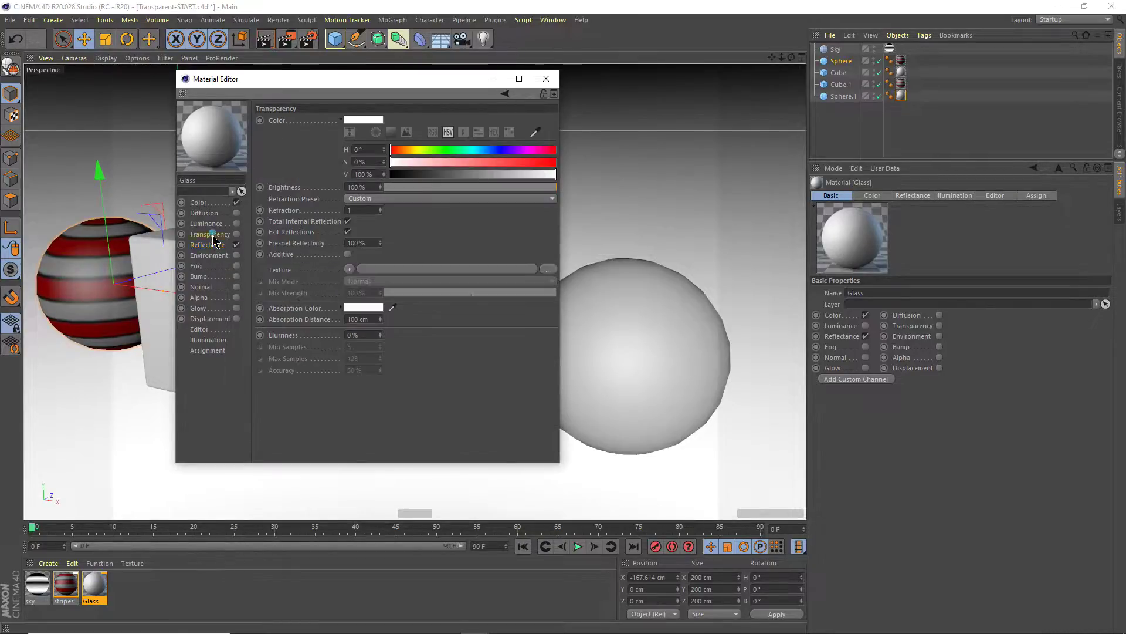
click(546, 78)
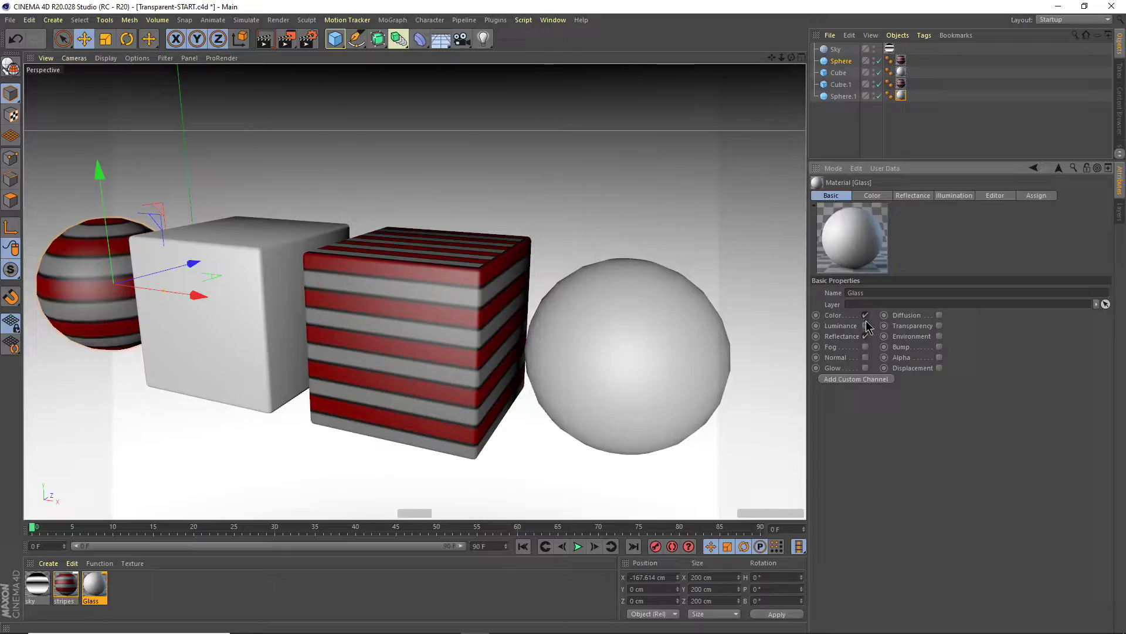
- Enable Transparency and disable Reflectance on Glass, then render the view to preview it
click(939, 325)
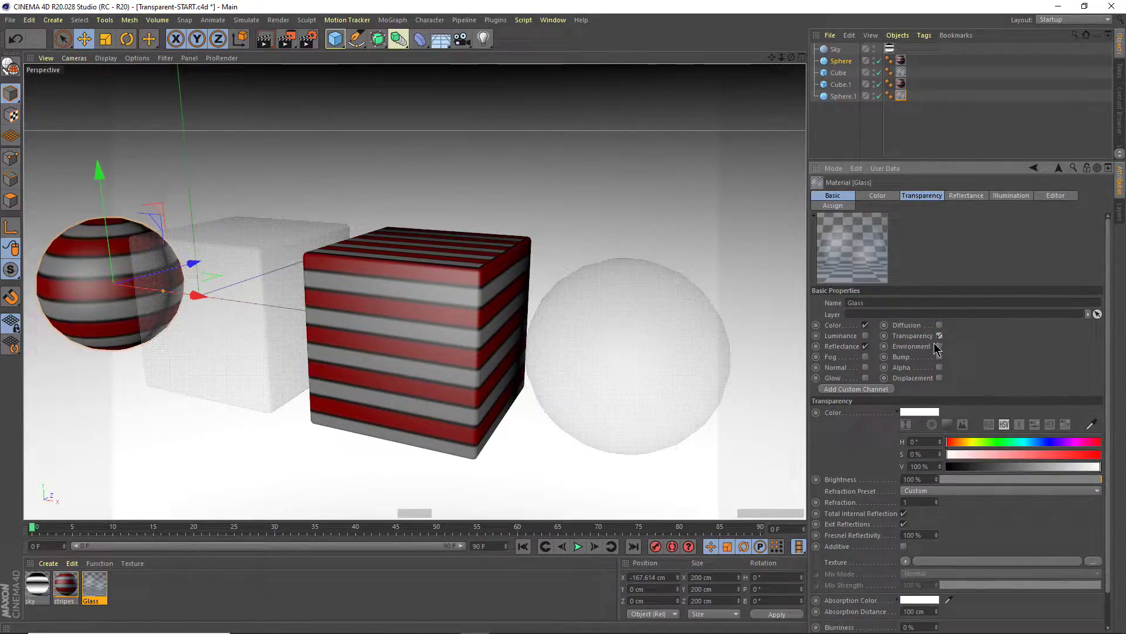
click(866, 346)
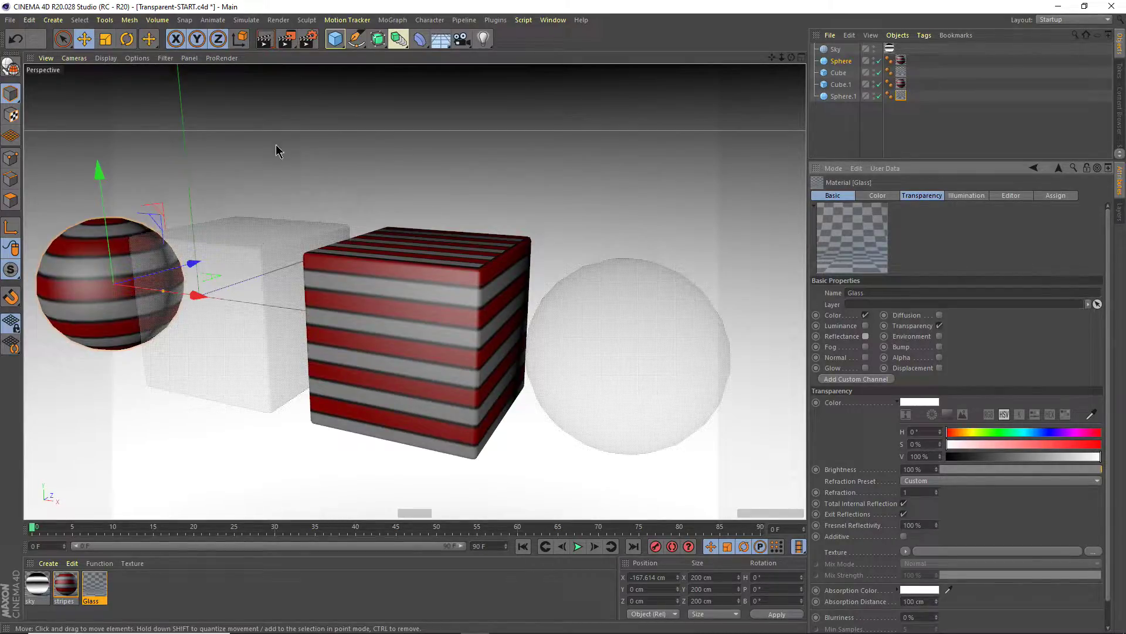
alt+drag(329, 201, 309, 139)
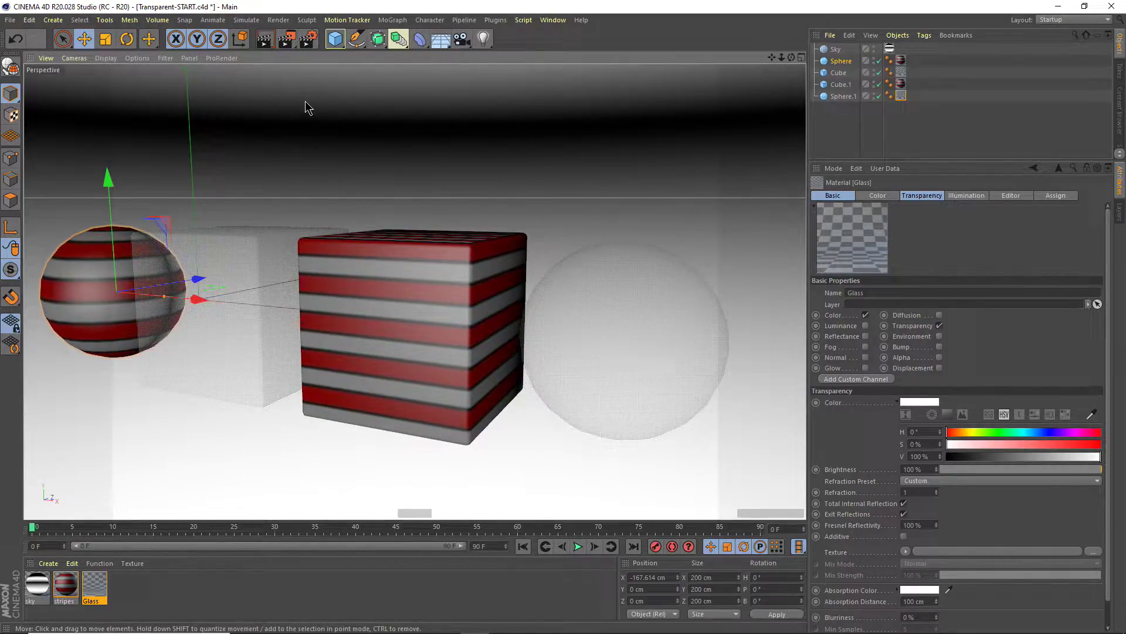
key(ctrl+r)
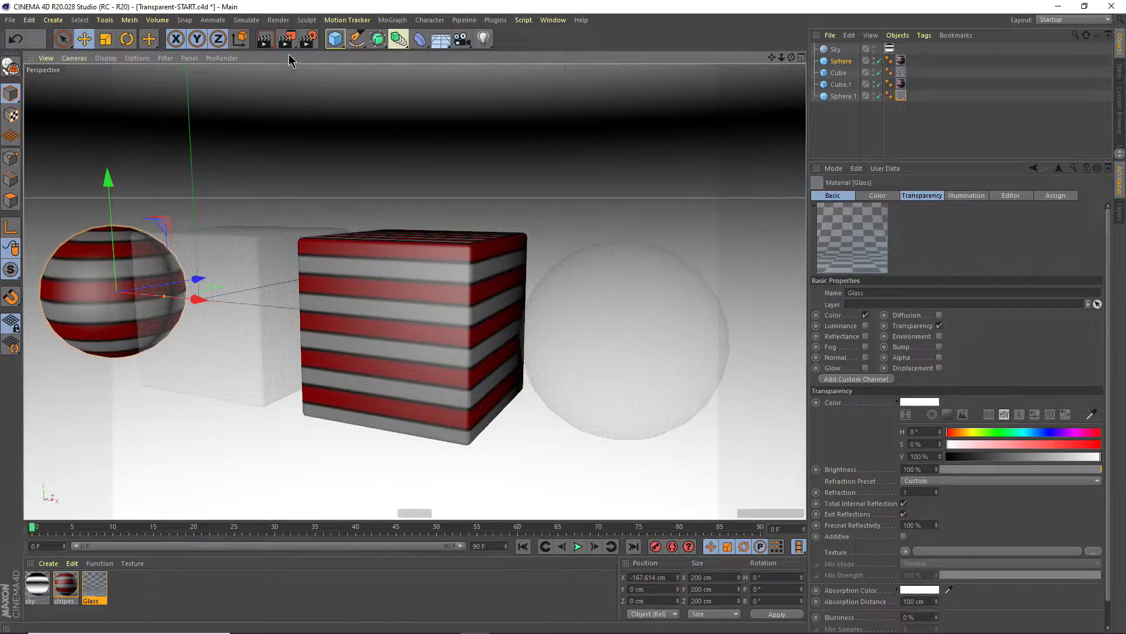
- Start an Interactive Render Region over the cube, extending it left, up and down
click(287, 39)
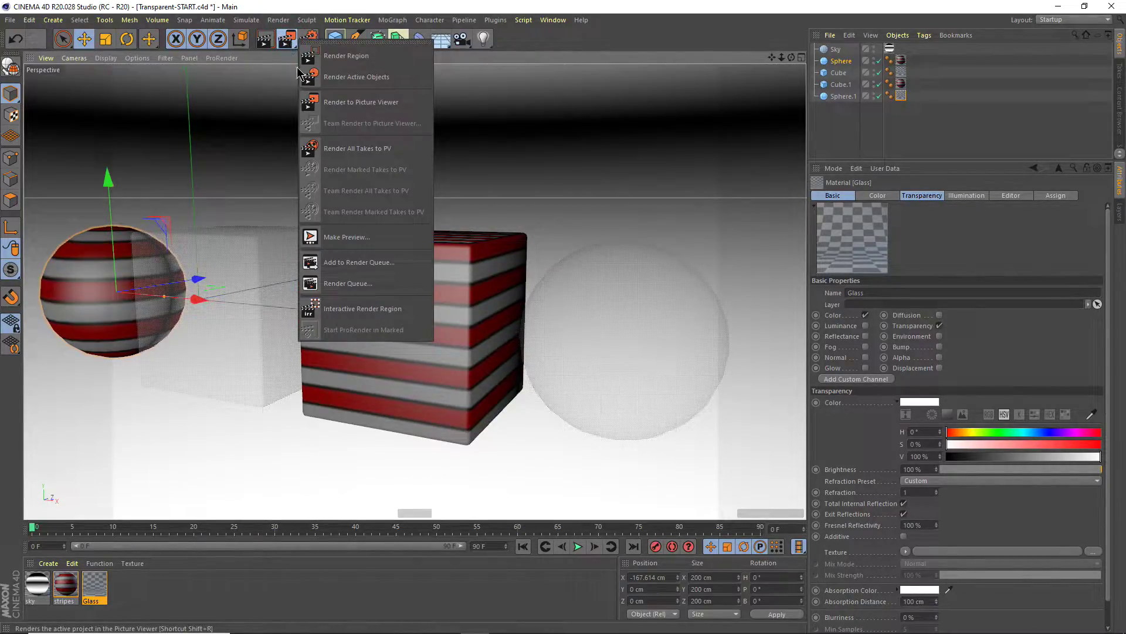
click(360, 308)
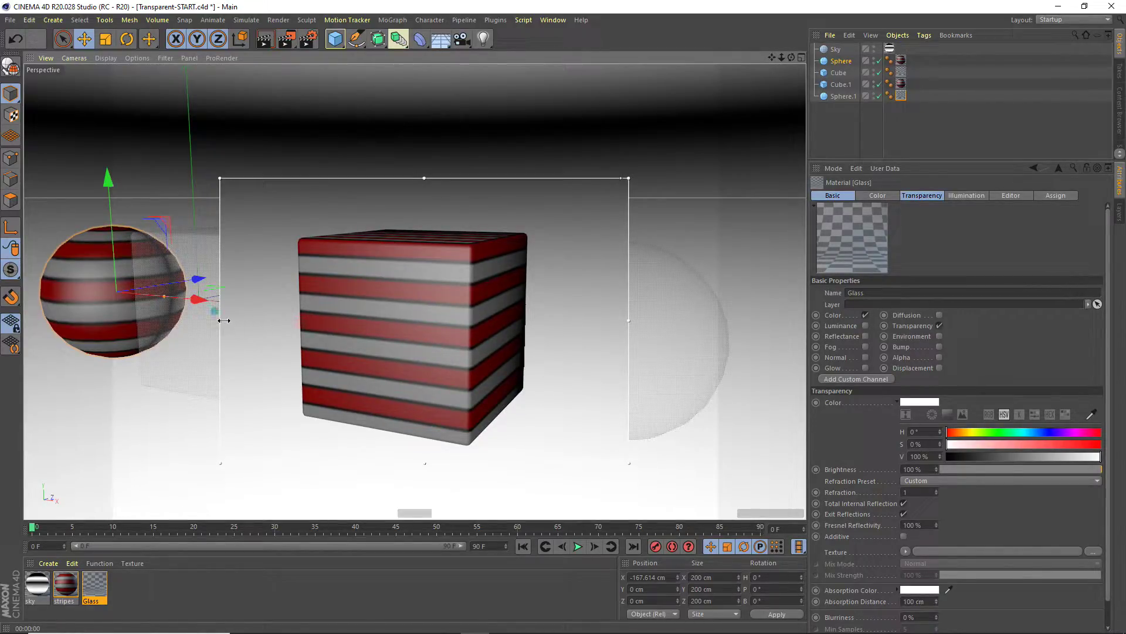
drag(233, 319, 107, 320)
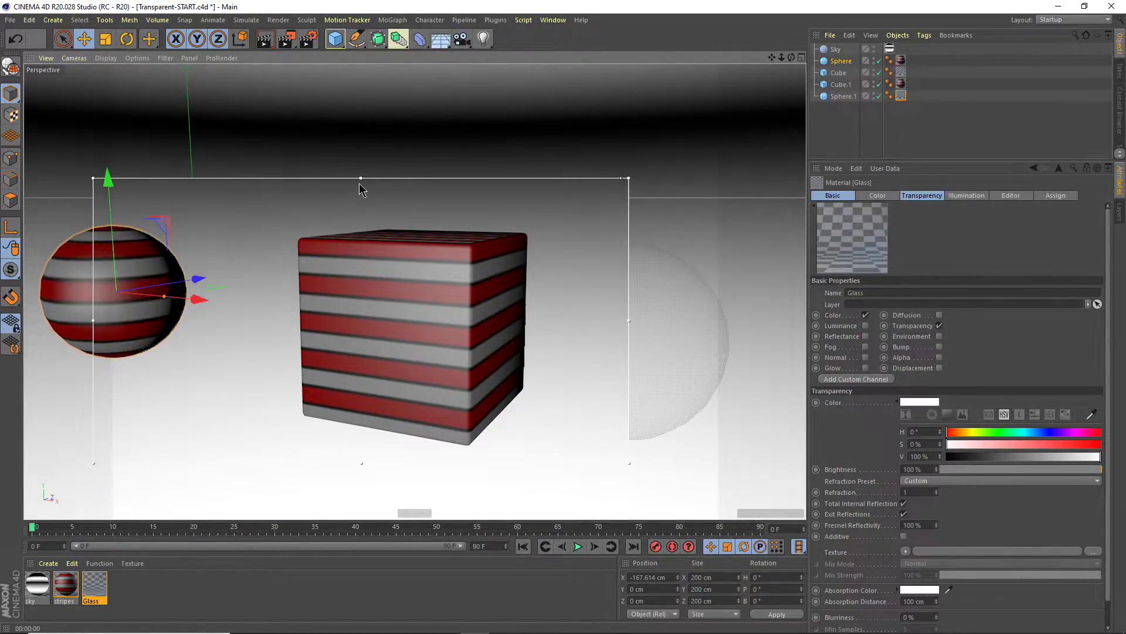
drag(360, 176, 361, 146)
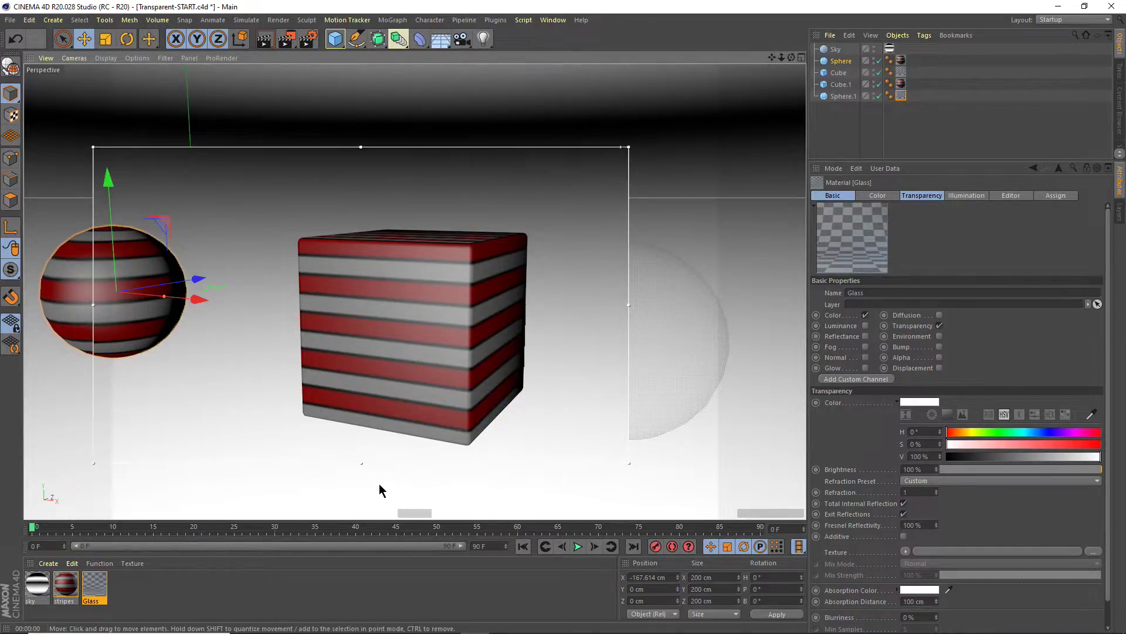
drag(365, 468, 364, 479)
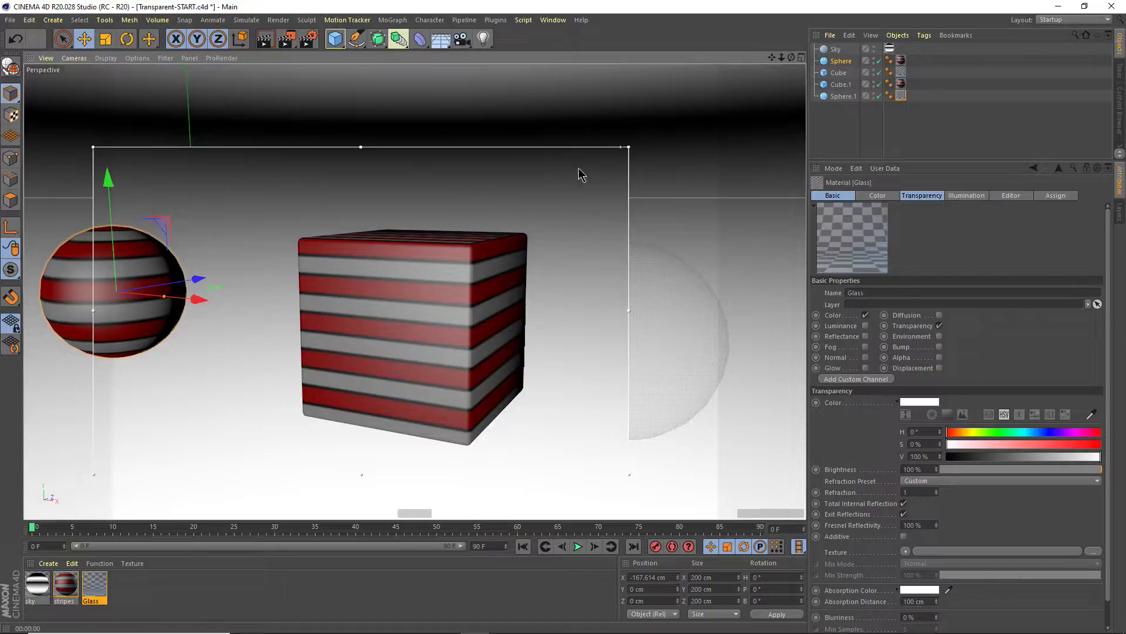
alt+drag(585, 174, 593, 242)
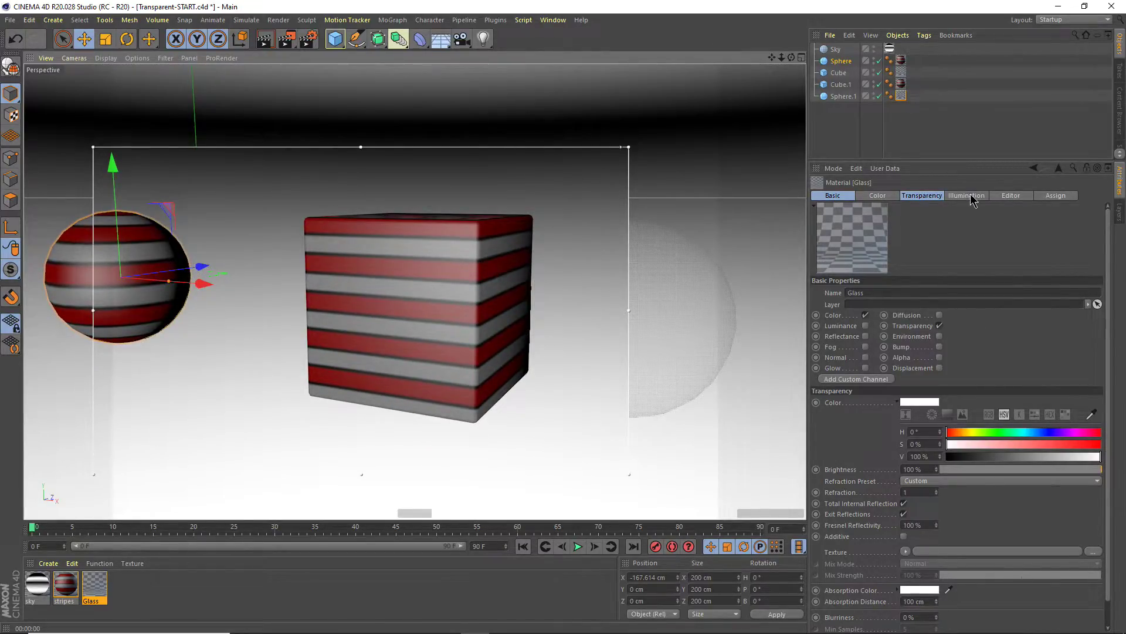
- Narrow the render region from the right so the right glass sphere is excluded
click(850, 198)
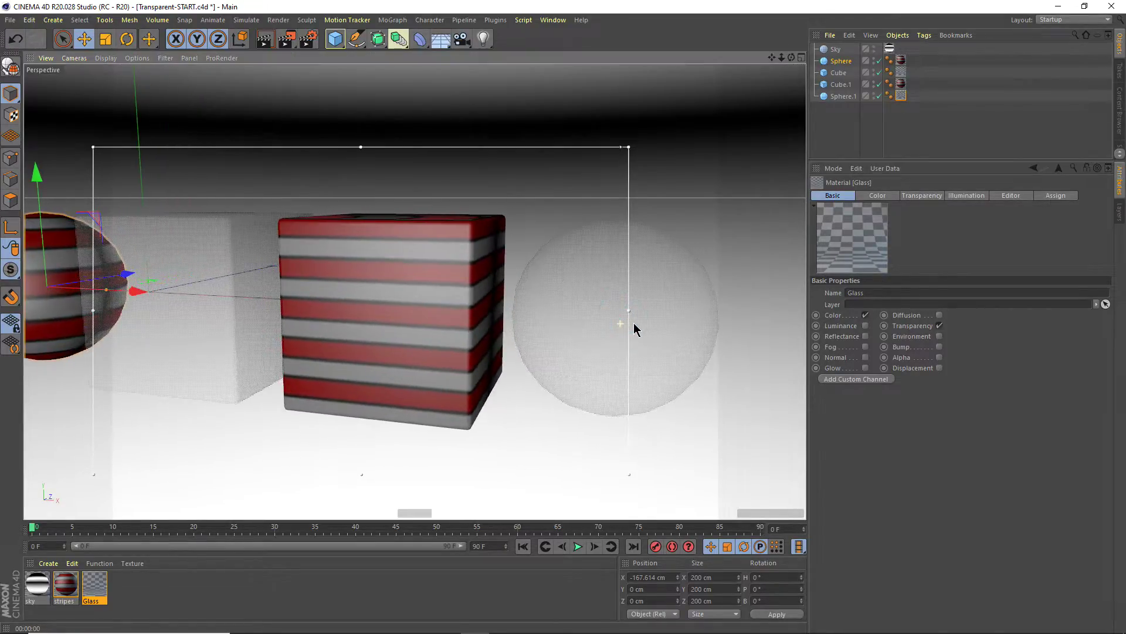
mouse_move(620, 327)
alt+mouse_down()
mouse_move(615, 314)
mouse_move(626, 328)
alt+mouse_up()
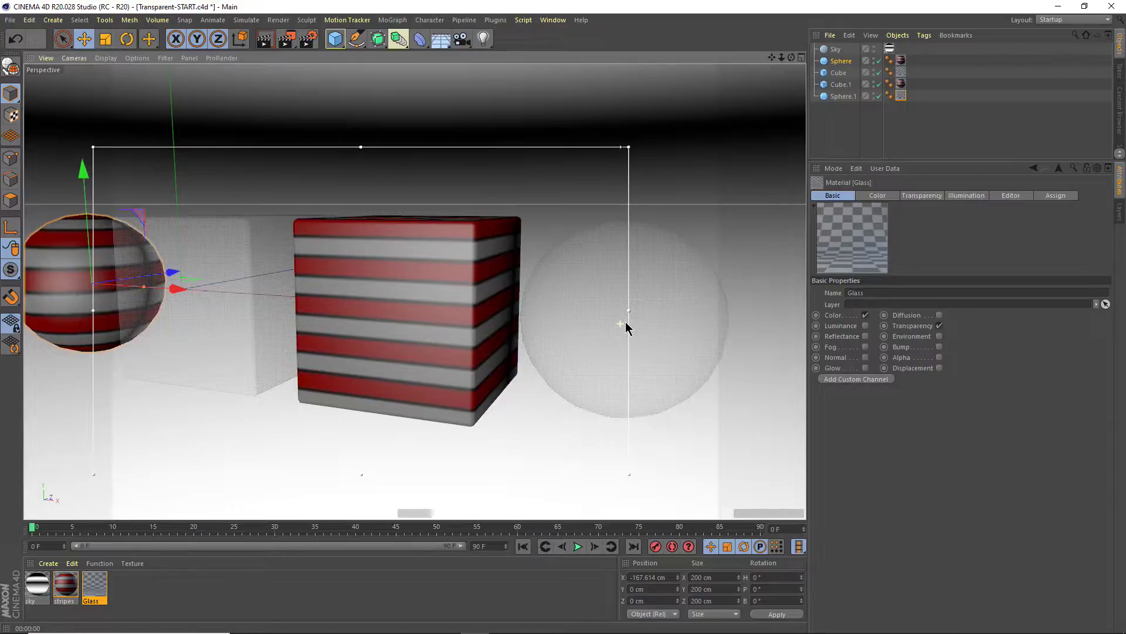
mouse_move(627, 327)
alt+mouse_down()
mouse_move(614, 329)
mouse_move(628, 327)
alt+mouse_up()
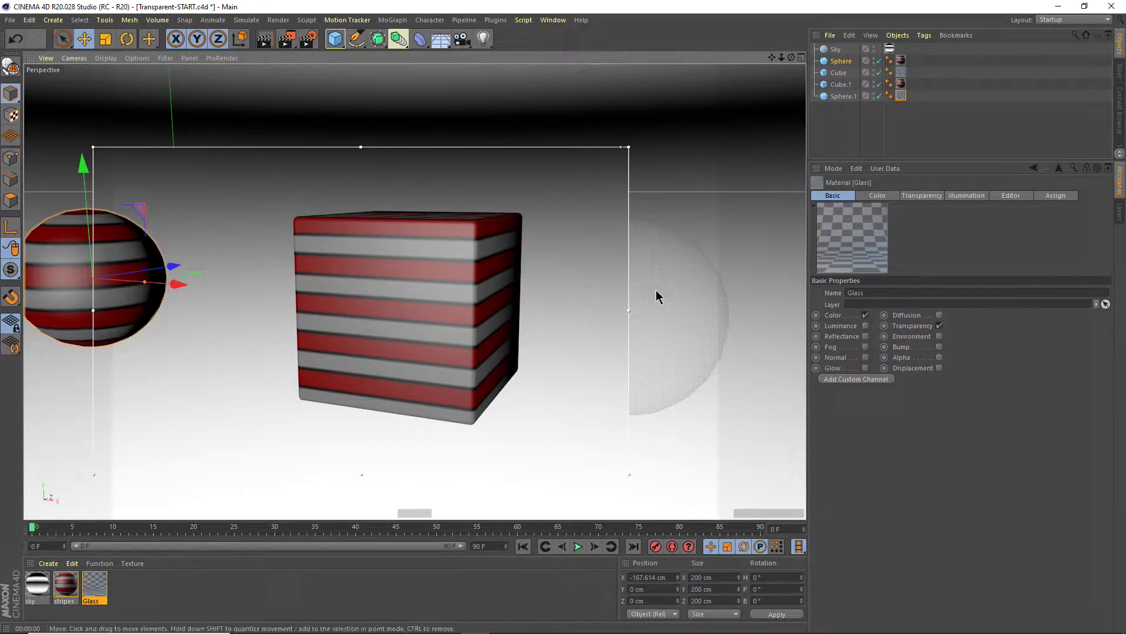
drag(628, 309, 616, 310)
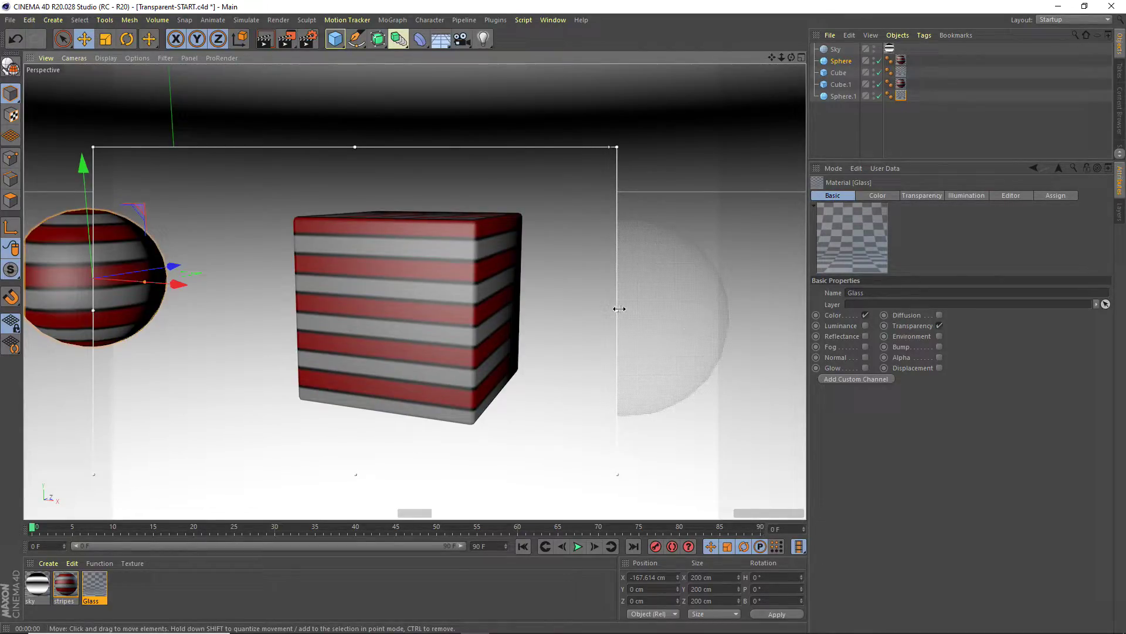
mouse_move(614, 304)
mouse_down()
mouse_move(494, 305)
mouse_move(740, 313)
mouse_move(619, 309)
mouse_up()
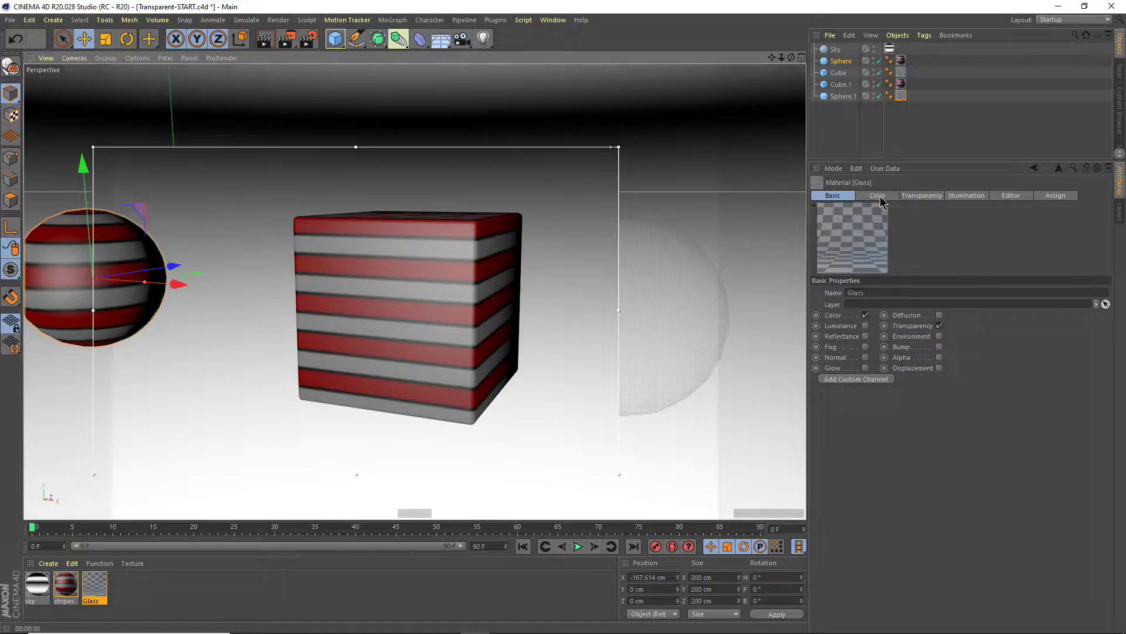
- Show the Glass Transparency settings and highlight the 100% Brightness value
click(919, 200)
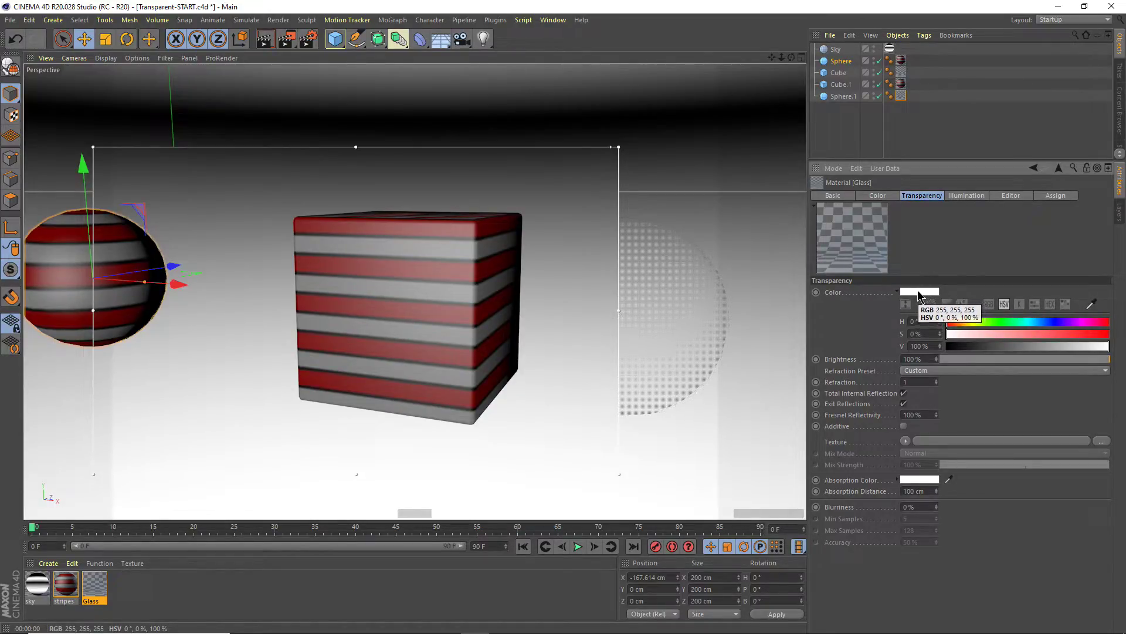
mouse_move(713, 198)
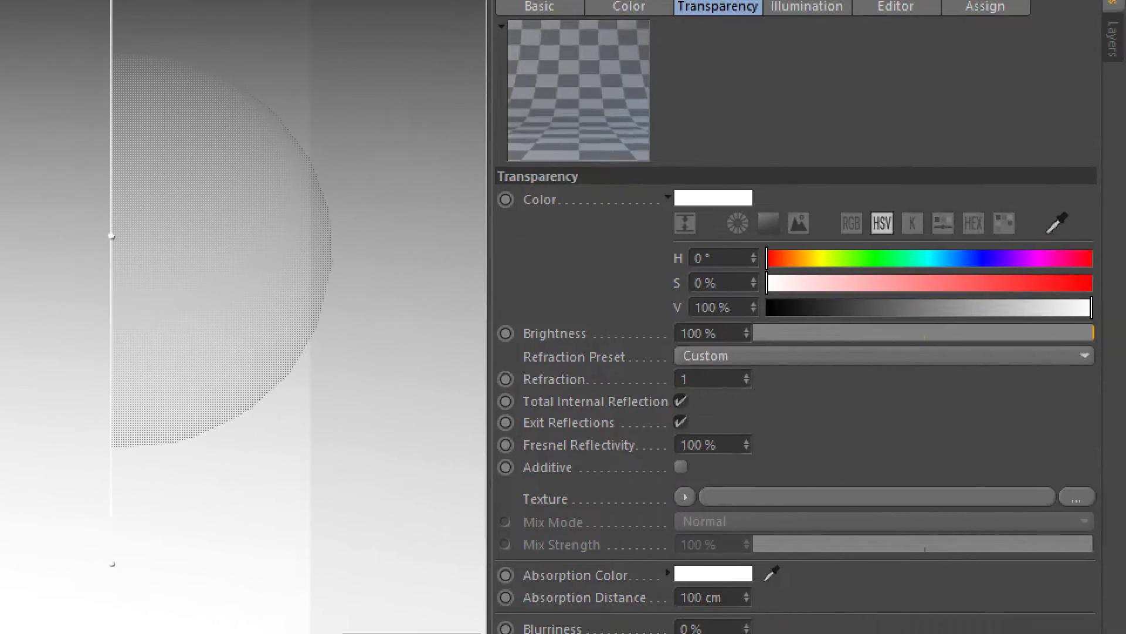
drag(594, 336, 633, 322)
drag(721, 328, 728, 336)
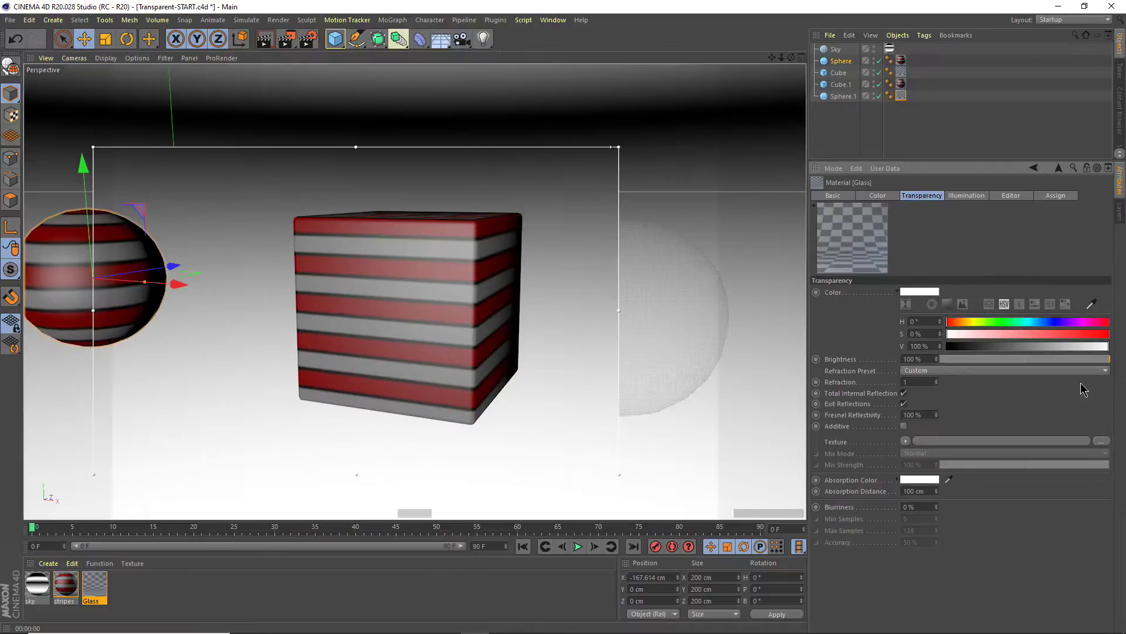
- Lower transparency Brightness through 80% and 26% to 0%, then raise it back to 100%
drag(1097, 360, 1077, 360)
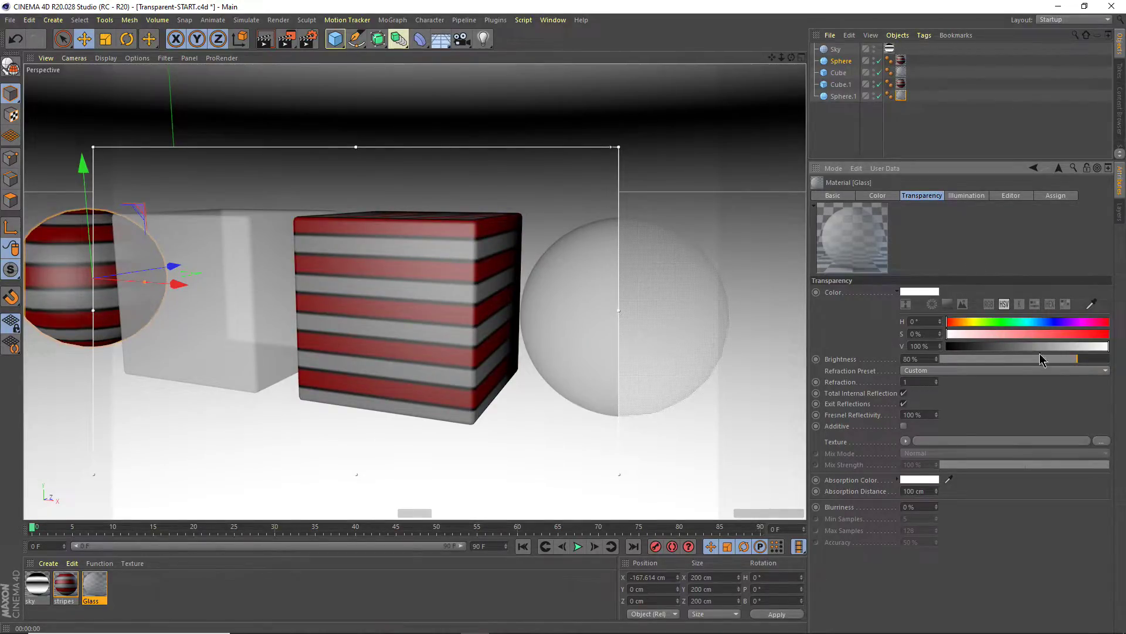
drag(1077, 359, 985, 360)
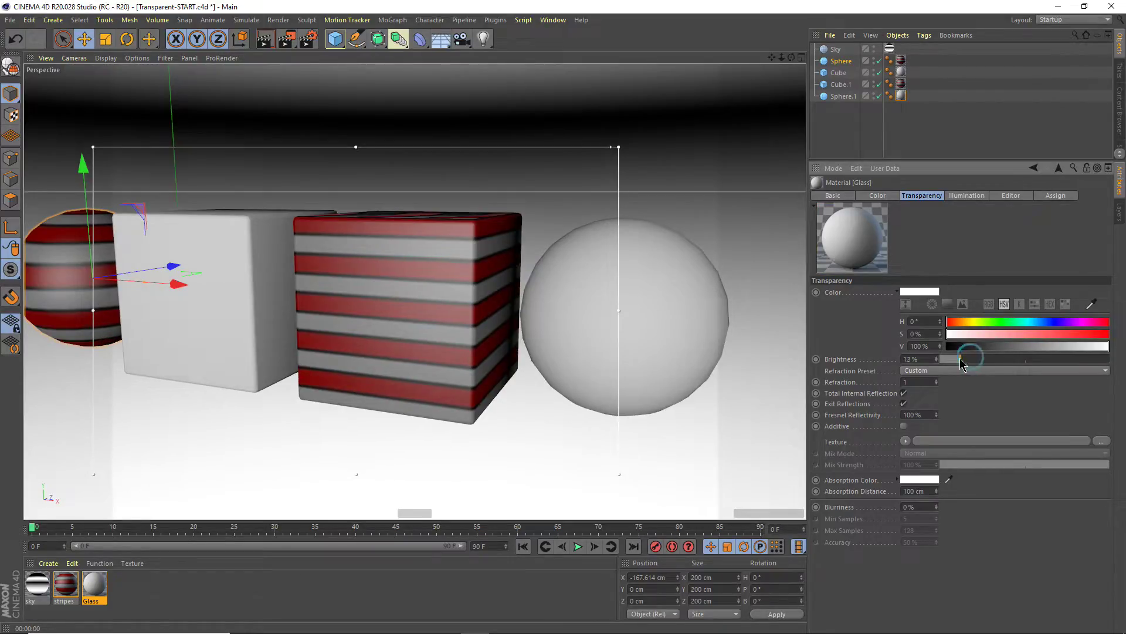
drag(978, 365, 901, 364)
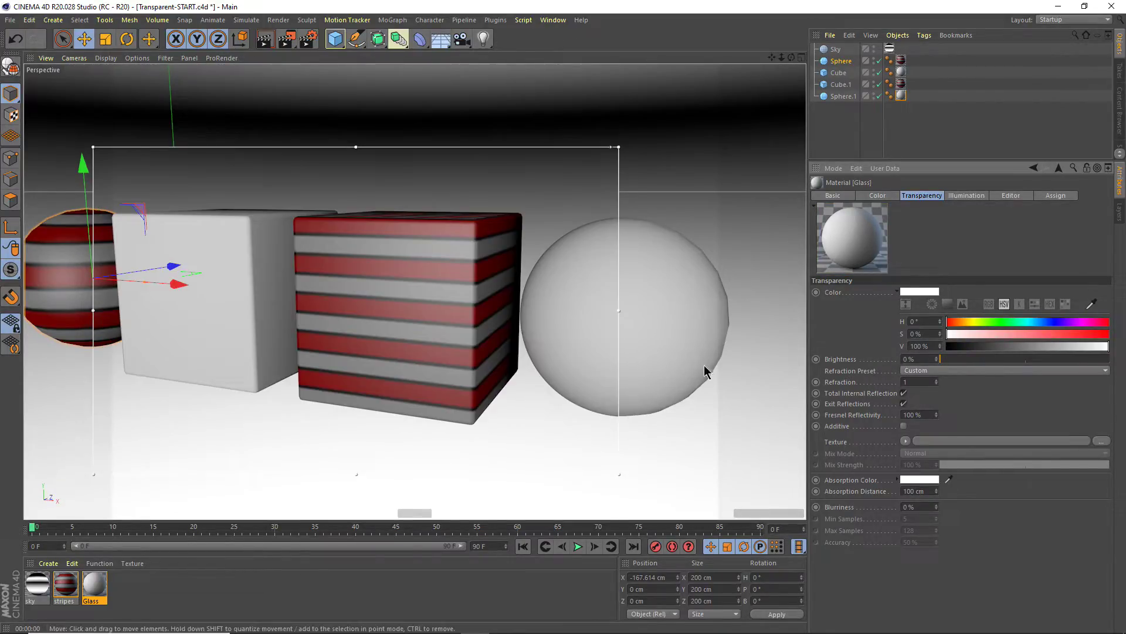
alt+drag(578, 364, 441, 370)
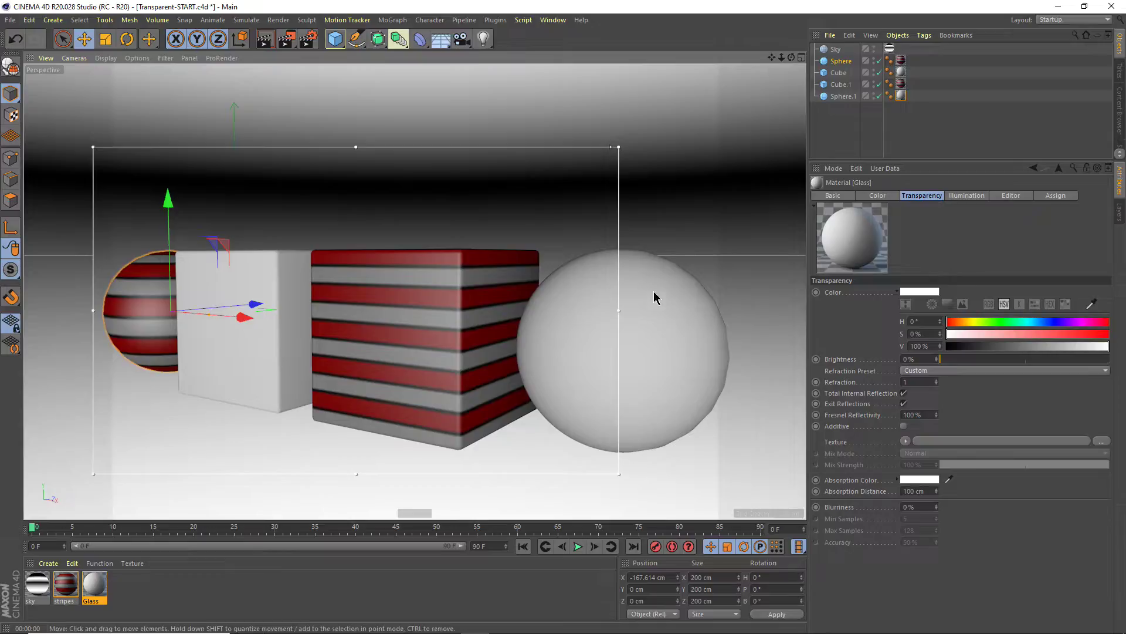
drag(942, 358, 1063, 359)
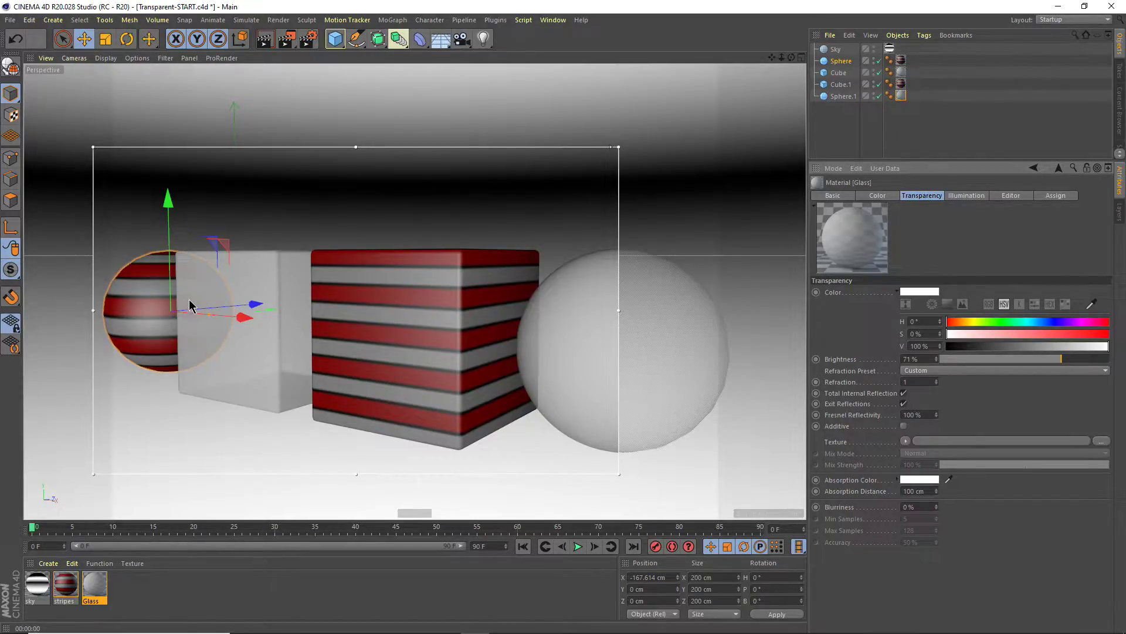
drag(1061, 358, 1101, 361)
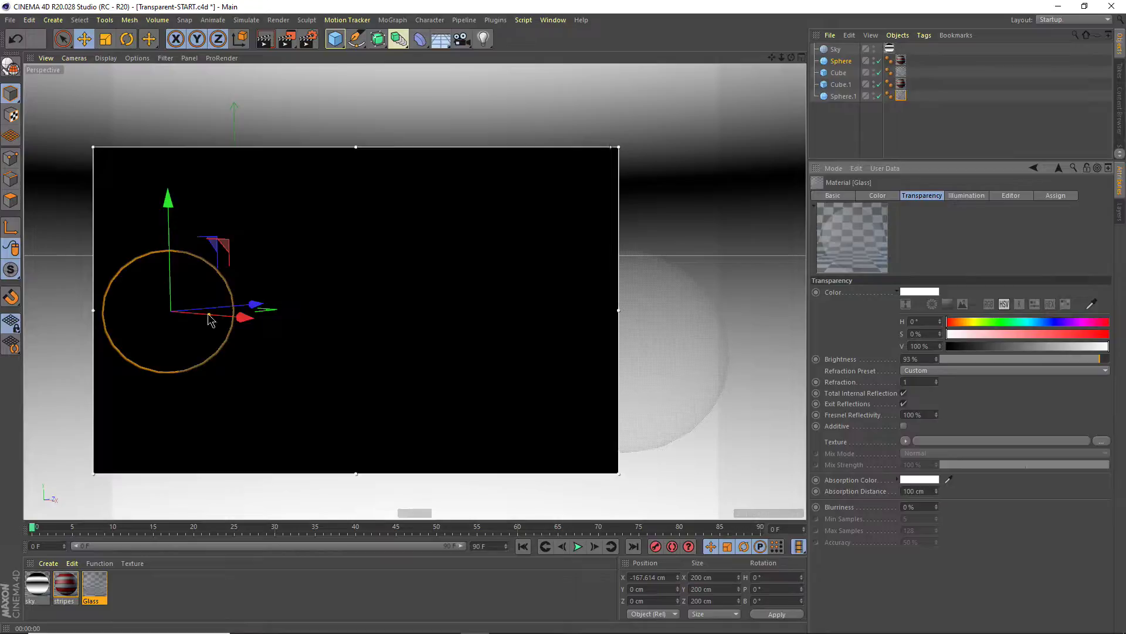
drag(1101, 365, 1112, 360)
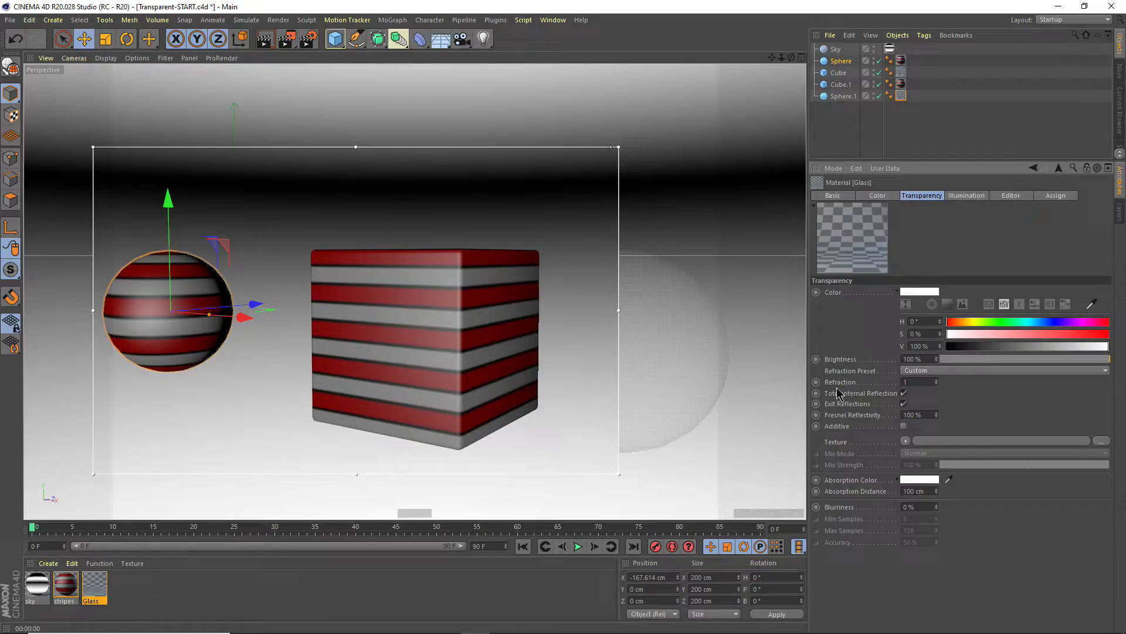
- Set the Glass refraction to 1.2, then change it to 1.5
click(920, 384)
drag(918, 383, 881, 390)
text(1.)
text(2)
key(Return)
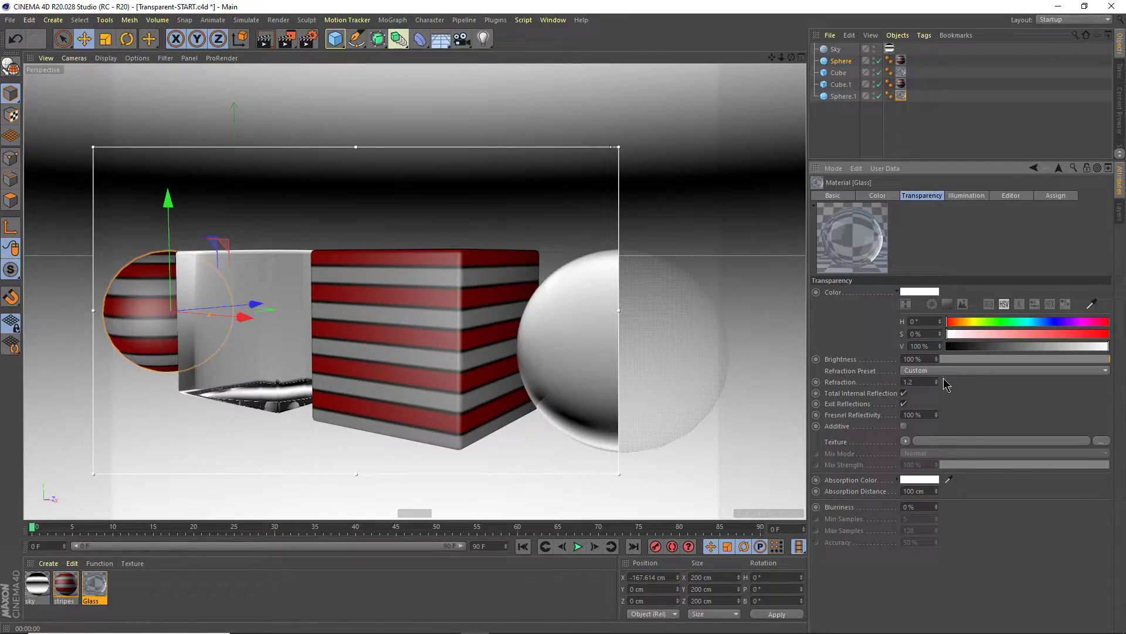
click(918, 382)
text(1.5)
key(Return)
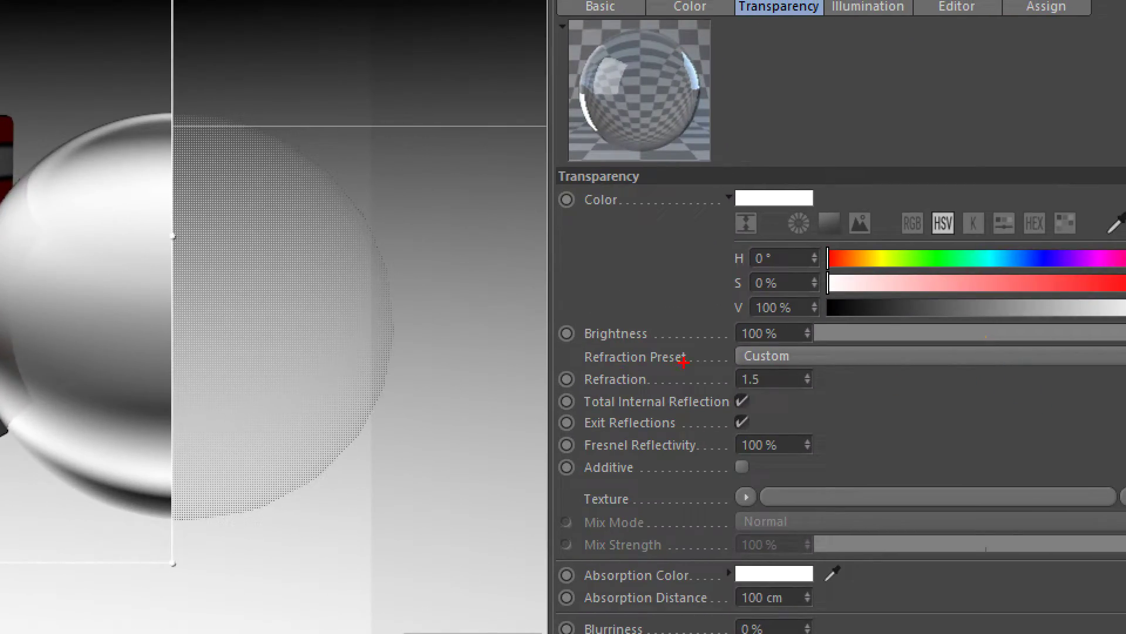
- Go through the Refraction Preset list, pointing out Beer, Diamond, Ethanol, Glass, Ruby, Water and Whiskey
mouse_move(799, 351)
mouse_down()
mouse_move(735, 351)
mouse_move(762, 366)
mouse_move(797, 351)
mouse_up()
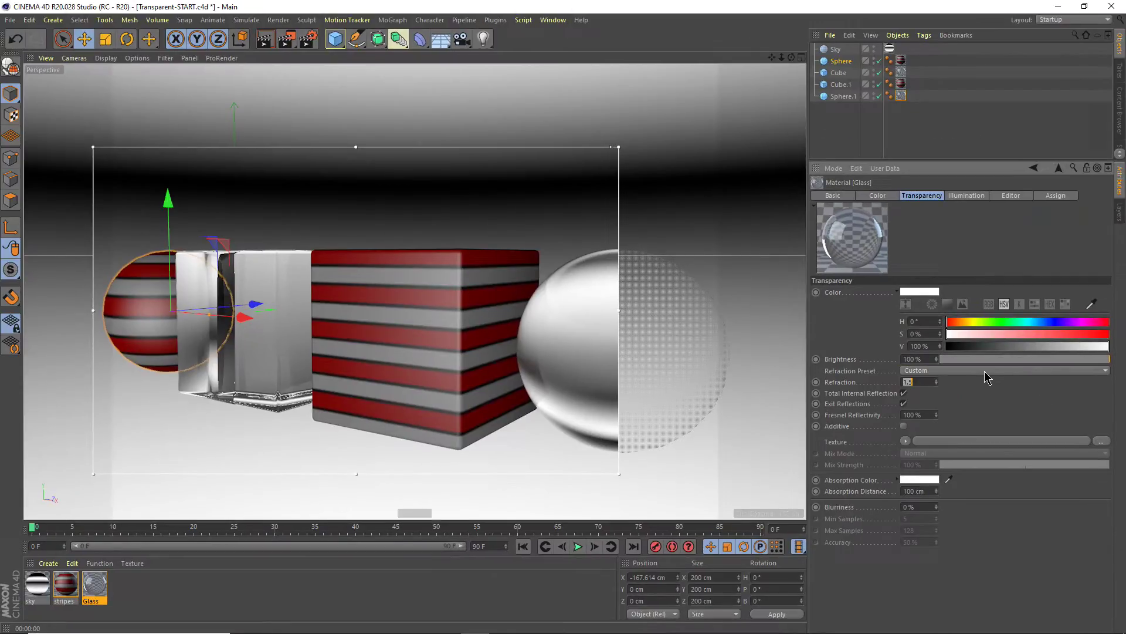
click(980, 371)
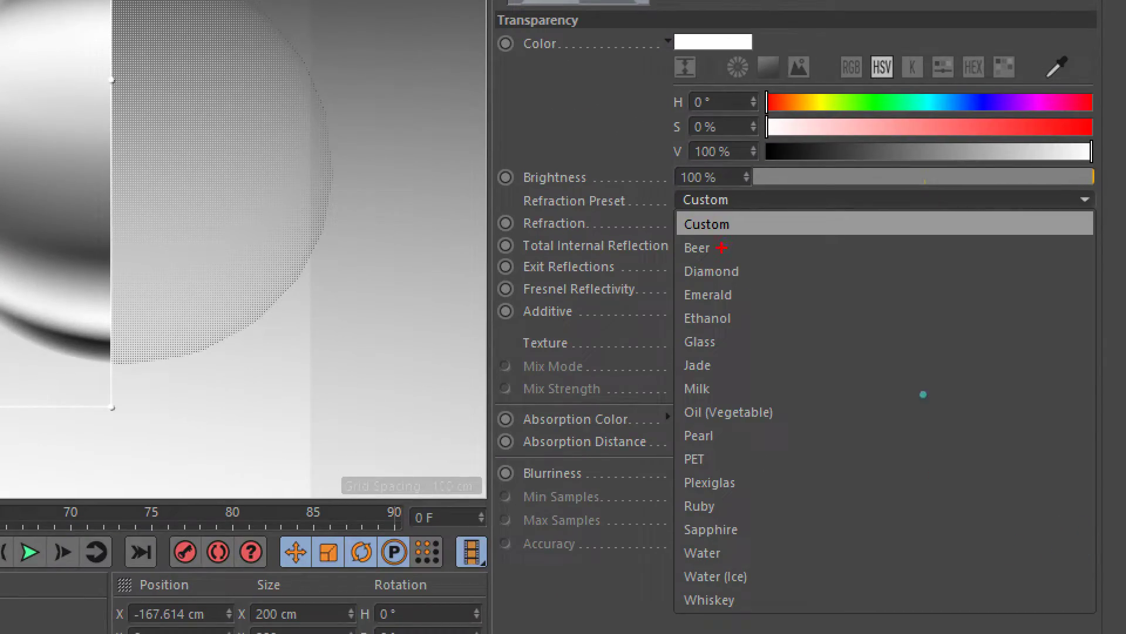
drag(721, 248, 751, 239)
drag(746, 273, 767, 262)
drag(735, 321, 751, 306)
drag(726, 343, 738, 331)
drag(727, 413, 746, 399)
mouse_move(717, 507)
mouse_down()
mouse_move(747, 495)
mouse_move(757, 522)
mouse_up()
drag(725, 557, 748, 547)
drag(737, 603, 753, 584)
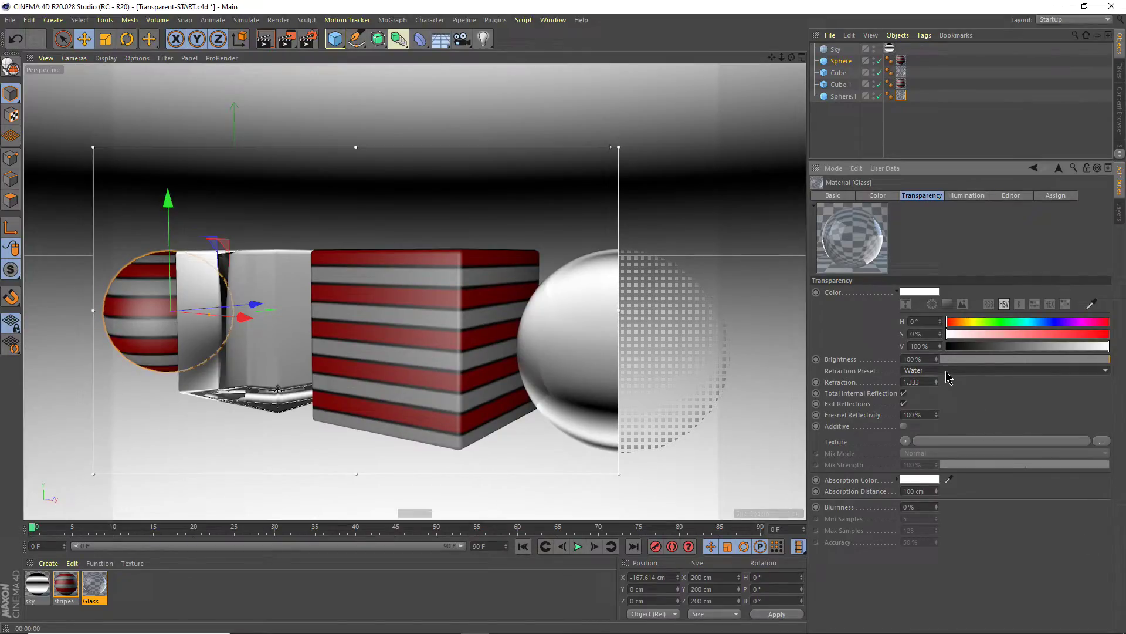
- Try the Glass refraction preset, then the Diamond preset at 2.417
click(946, 372)
click(919, 547)
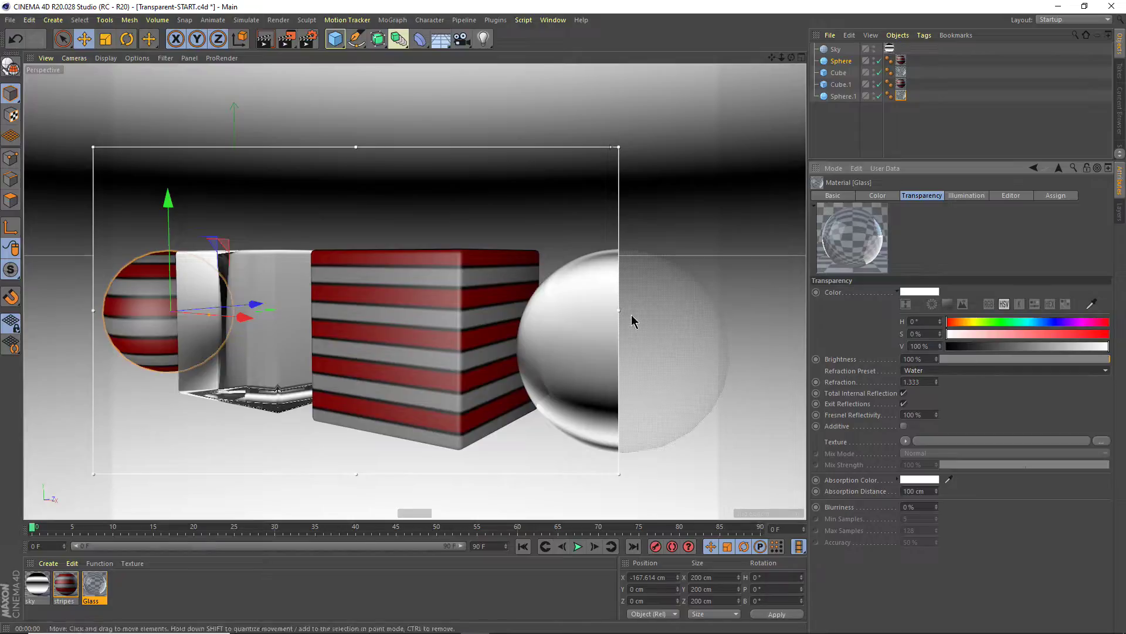
click(913, 370)
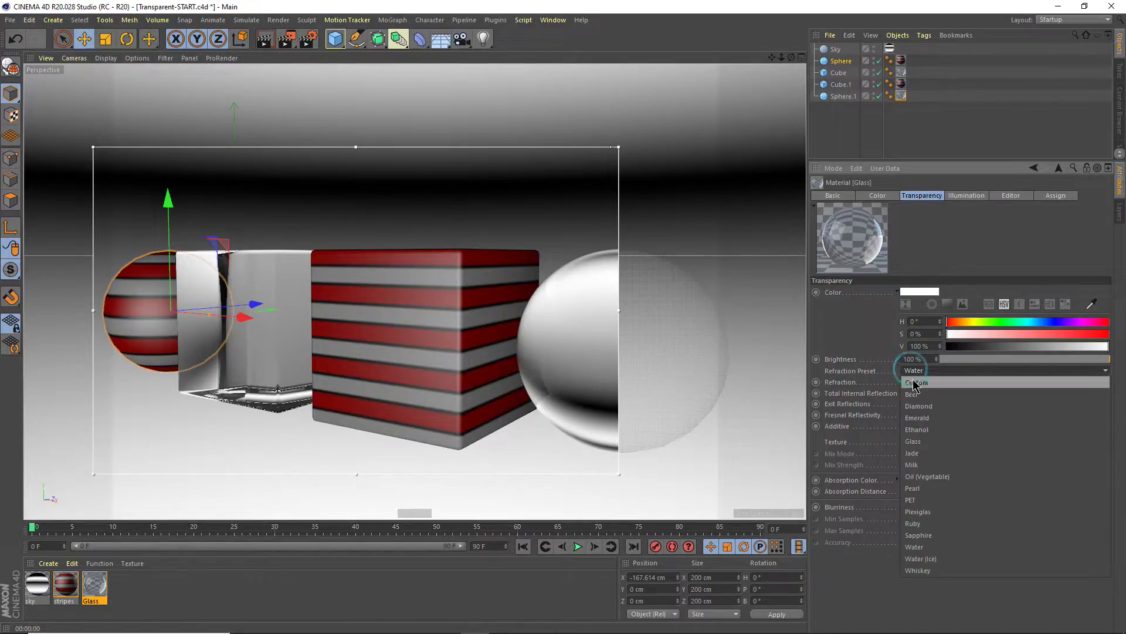
click(914, 441)
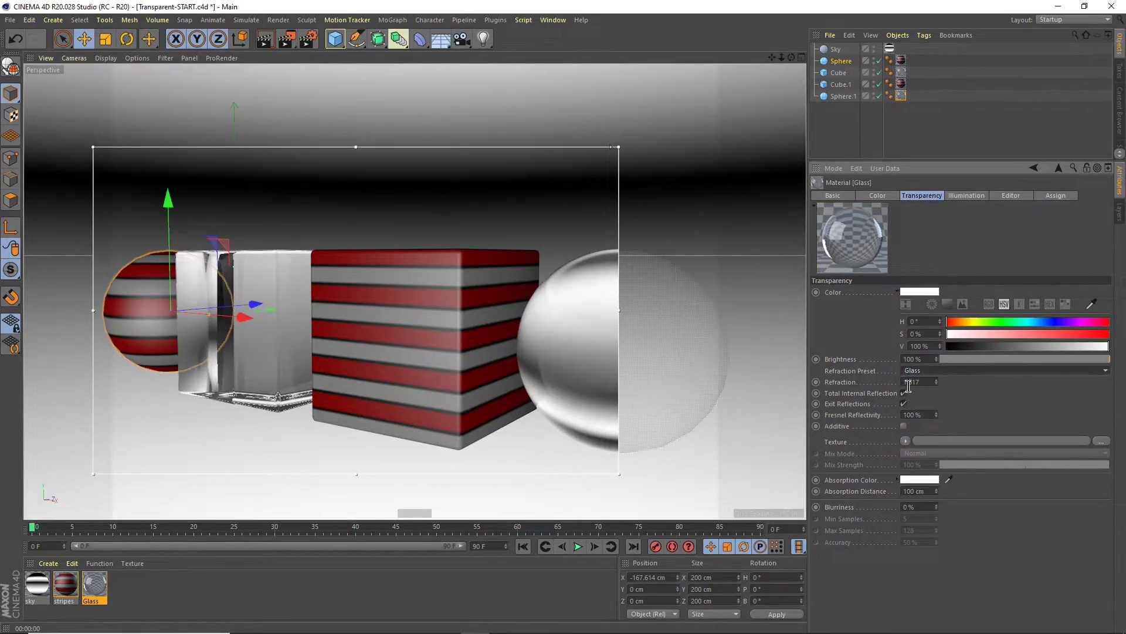
click(932, 371)
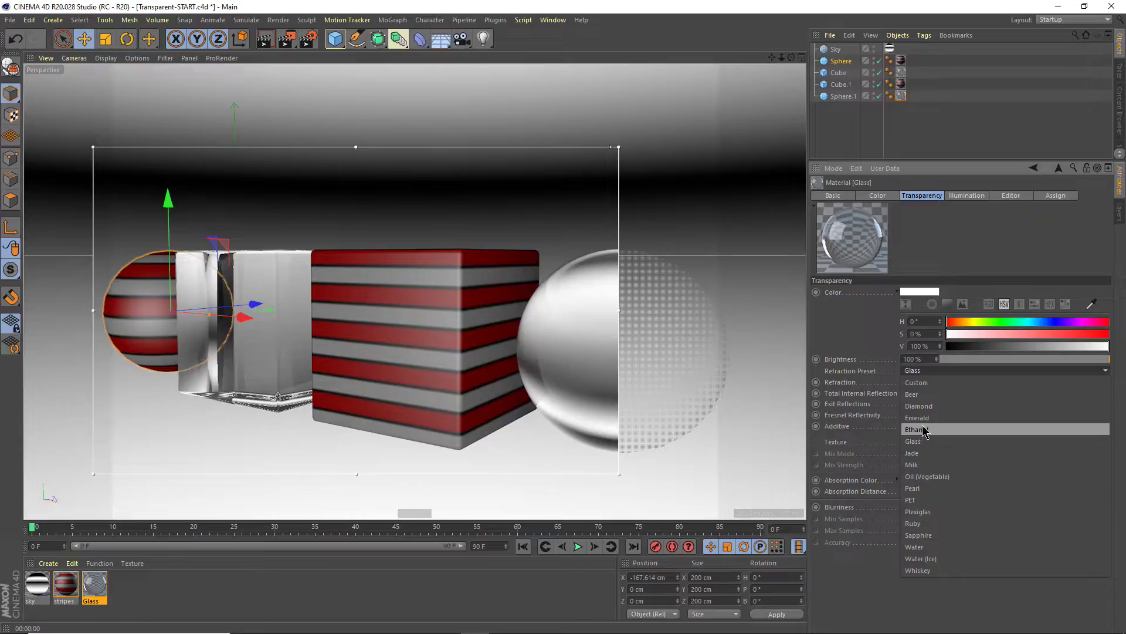
click(925, 406)
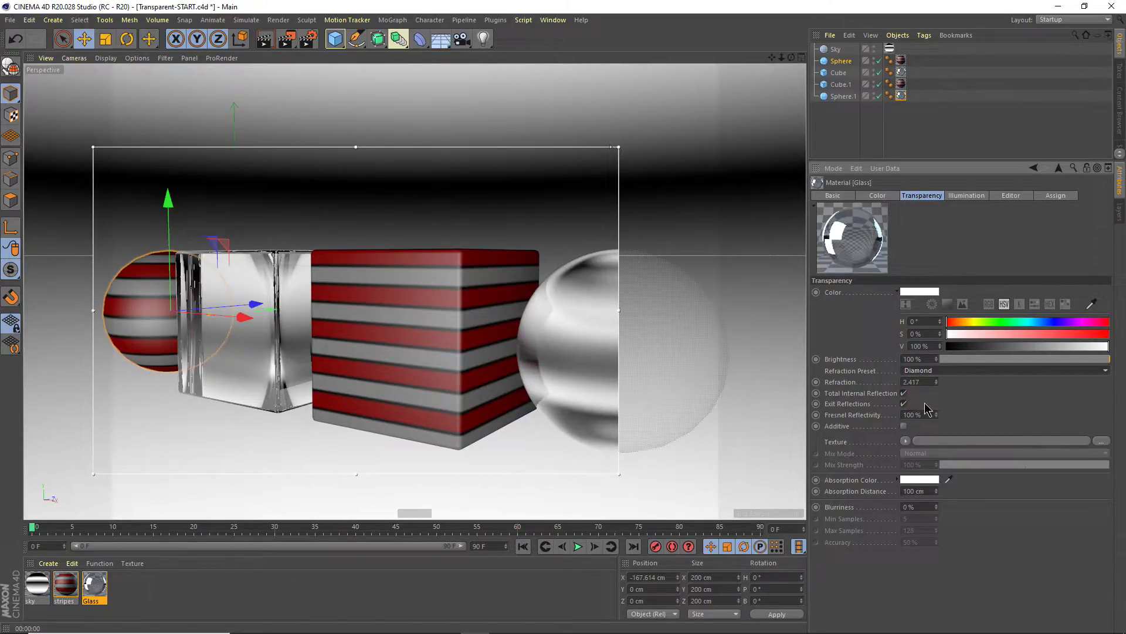
click(936, 375)
- Set the refraction back to a custom value of 1
alt+drag(520, 357, 510, 364)
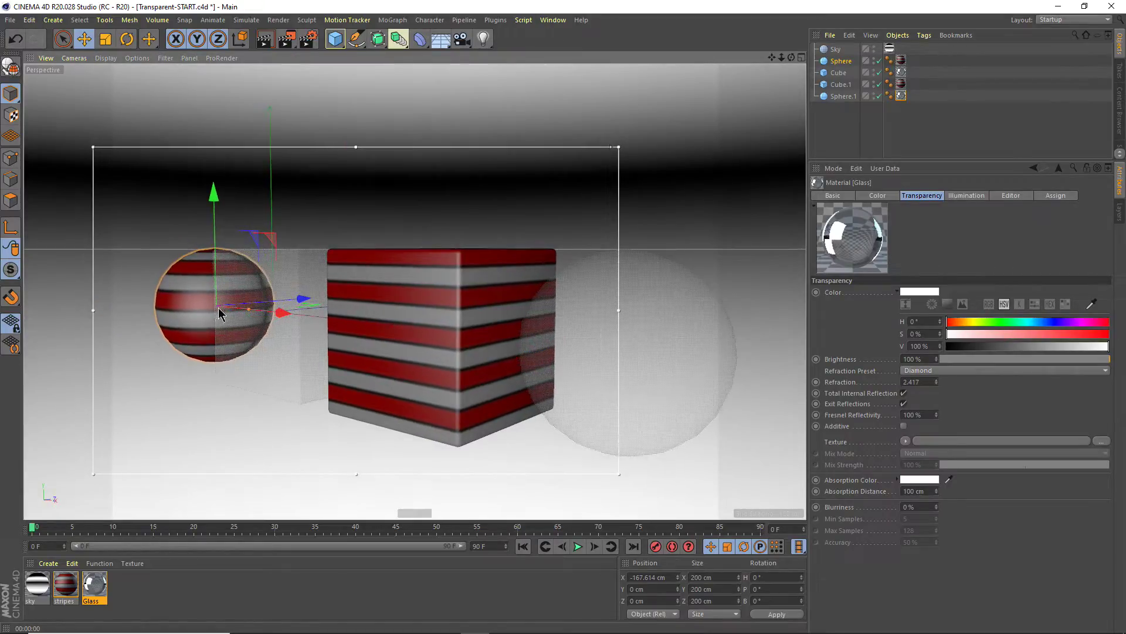
scroll(235, 311, up, 1)
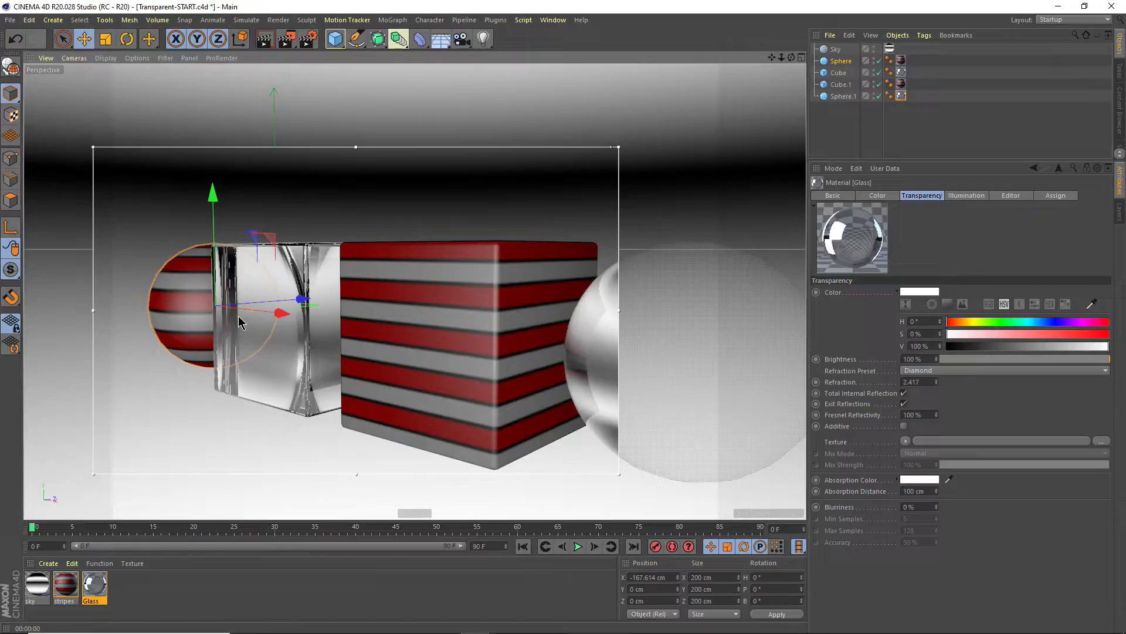
alt+drag(244, 314, 252, 317)
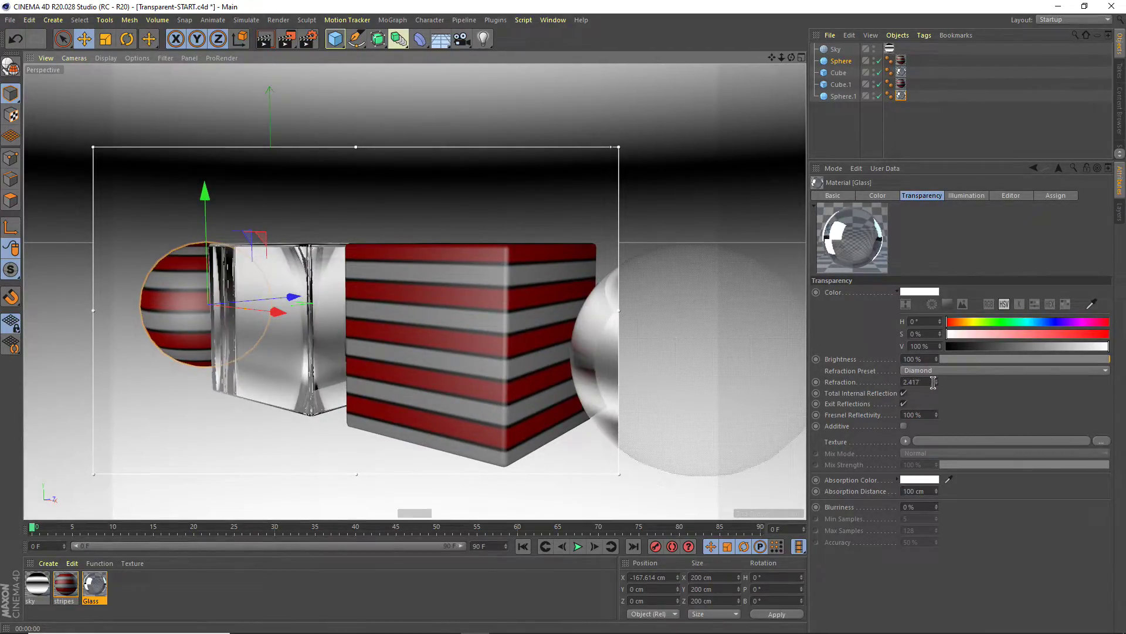
drag(934, 382, 882, 388)
text(1)
key(Return)
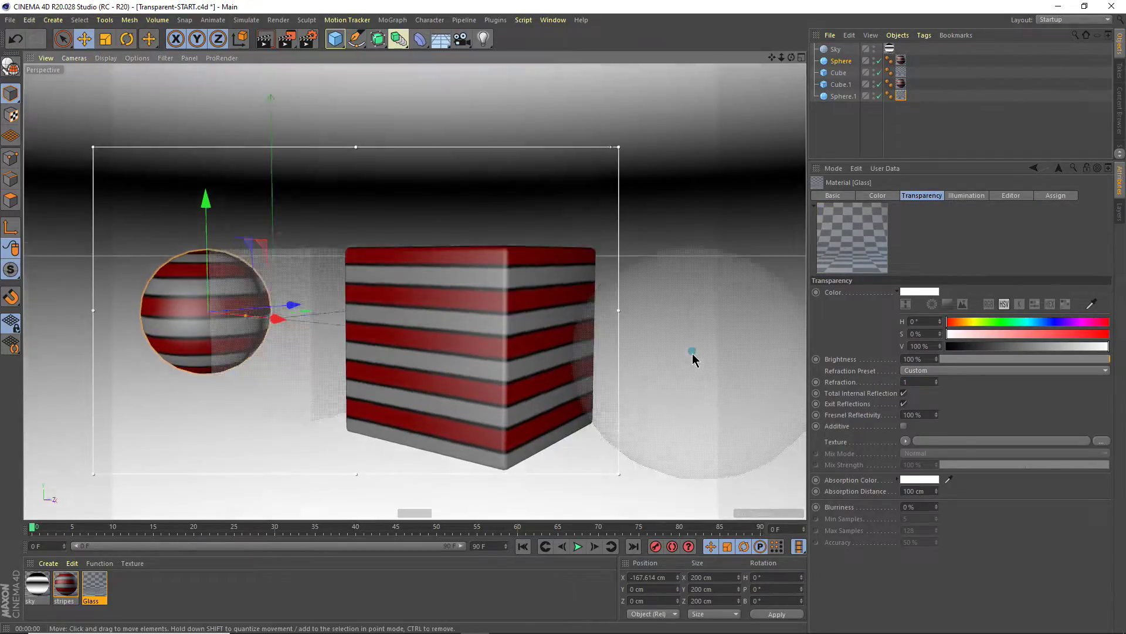
- Lower the Glass refraction to 0.91 and start an interactive render to preview the glass
scroll(694, 352, up, 2)
scroll(703, 353, up, 1)
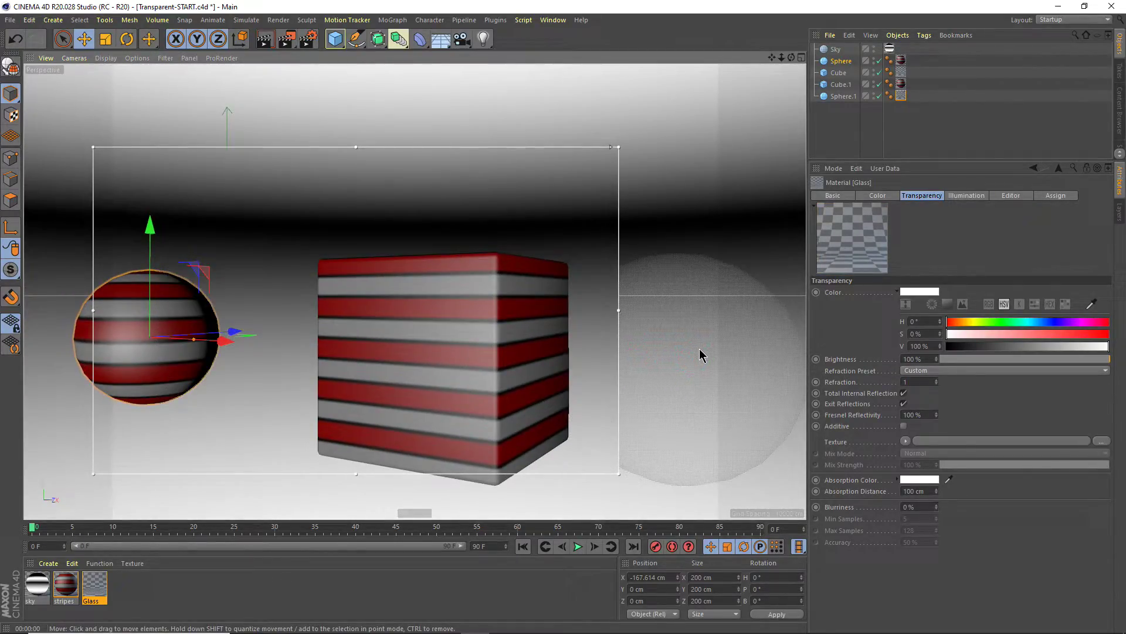
alt+drag(704, 353, 669, 368)
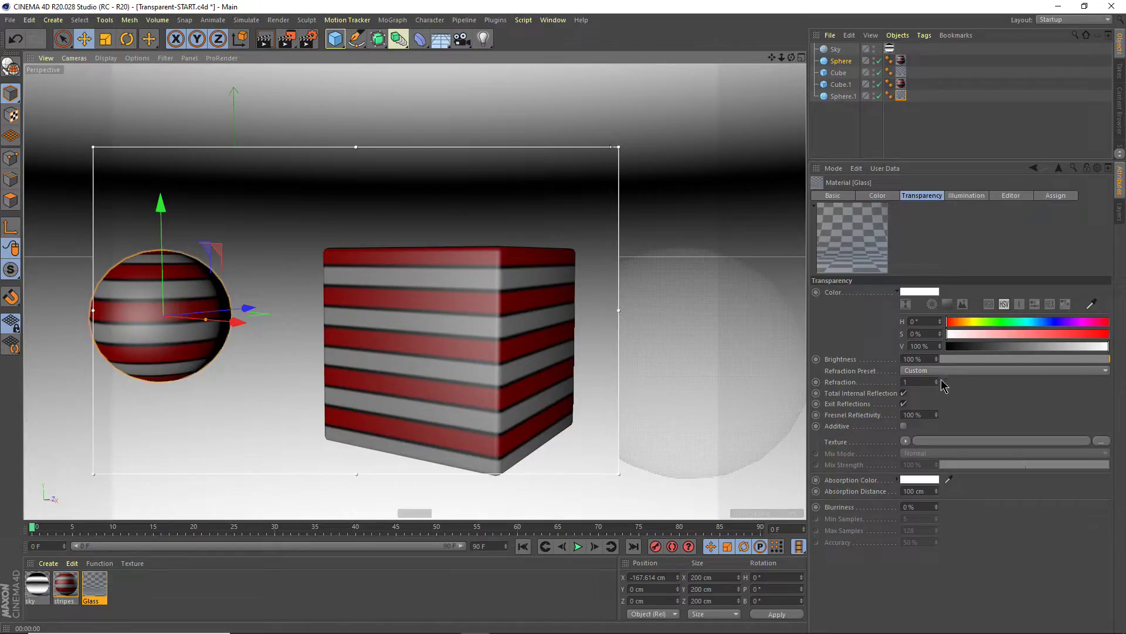
drag(936, 382, 937, 387)
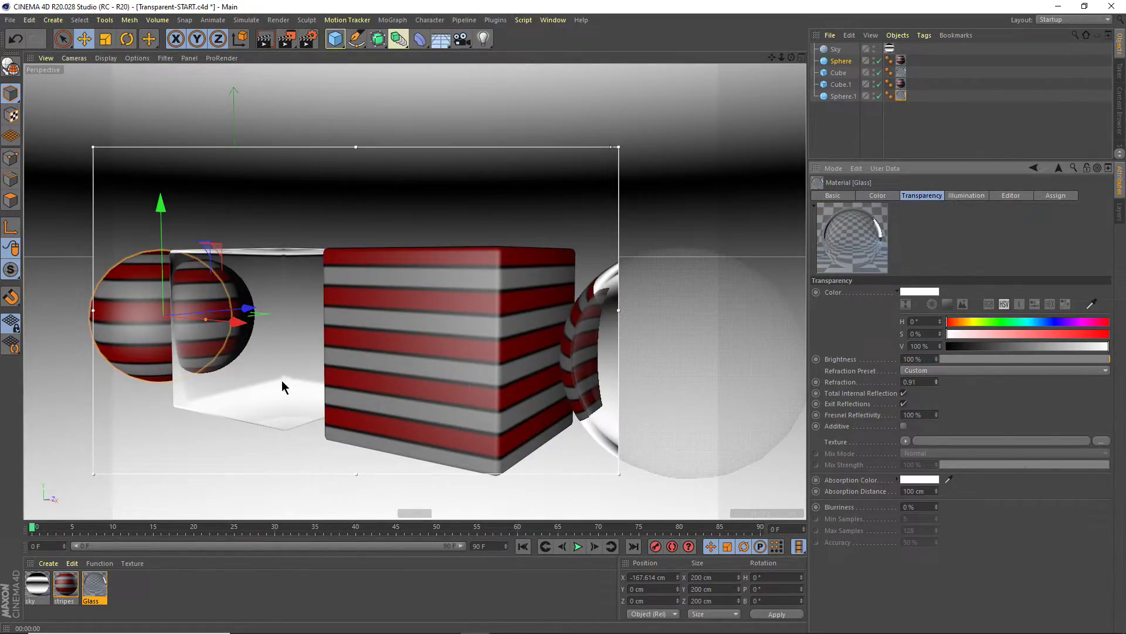
alt+drag(397, 368, 454, 390)
key(ctrl+r)
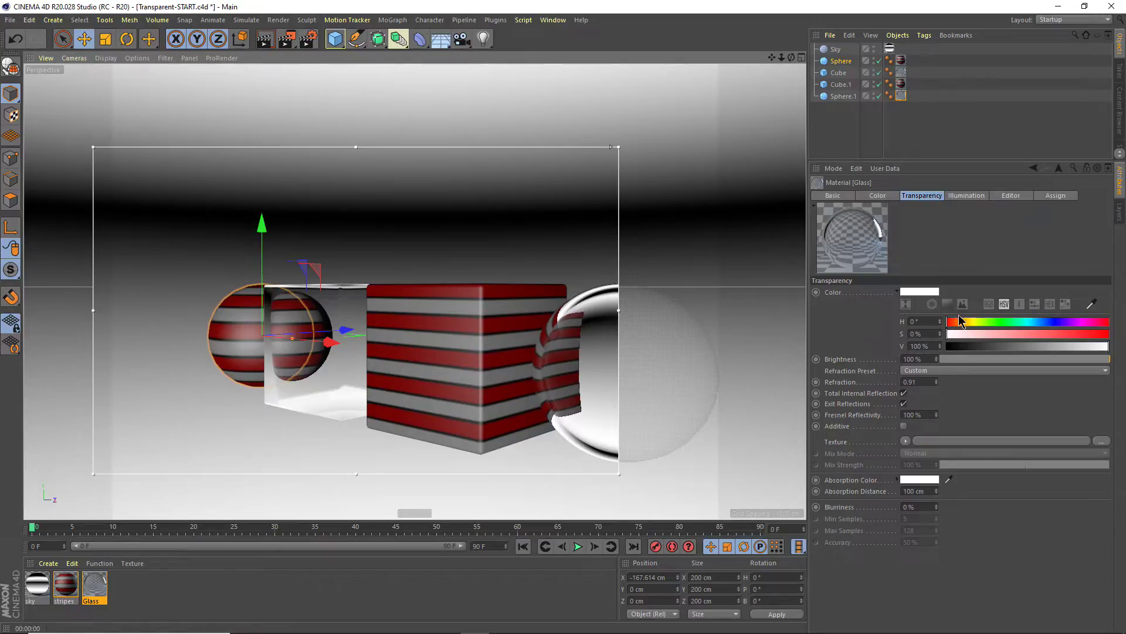
- Tint the Glass transparency colour yellow at hue 63°, keeping Brightness at 100%
drag(973, 322, 1052, 333)
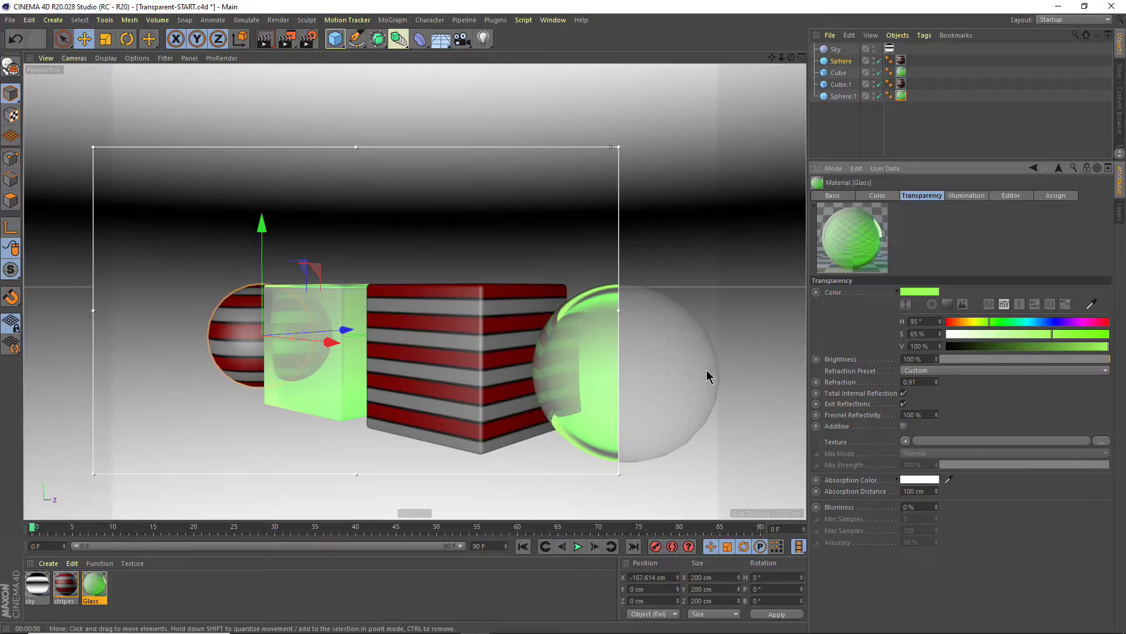
mouse_move(700, 378)
alt+mouse_down()
mouse_move(716, 385)
mouse_move(679, 390)
alt+mouse_up()
click(976, 322)
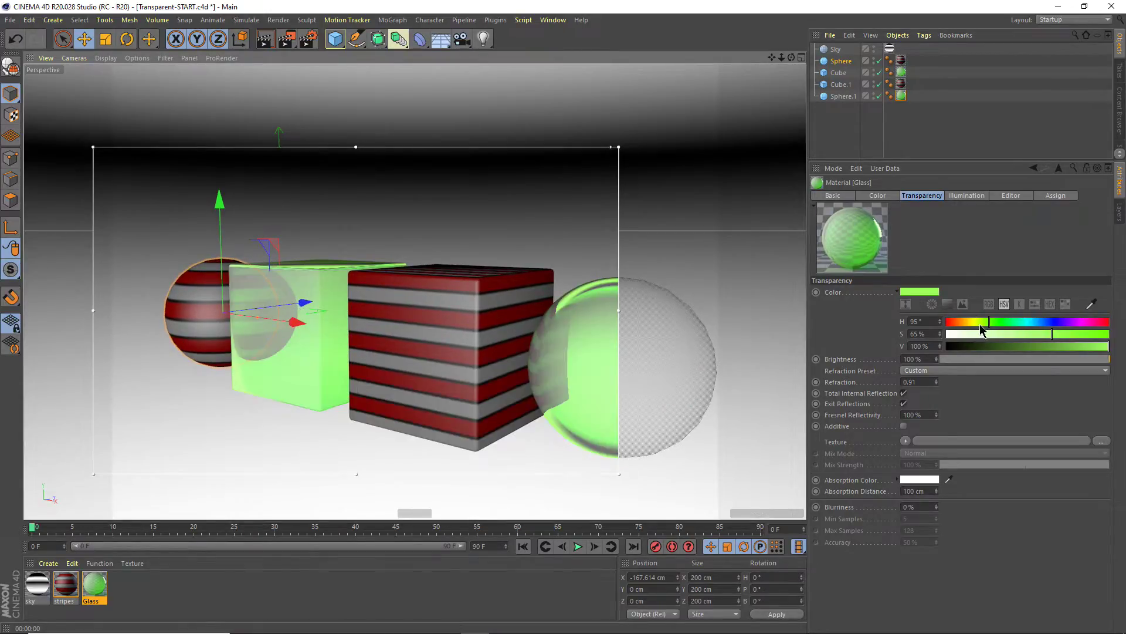
drag(976, 321, 1076, 322)
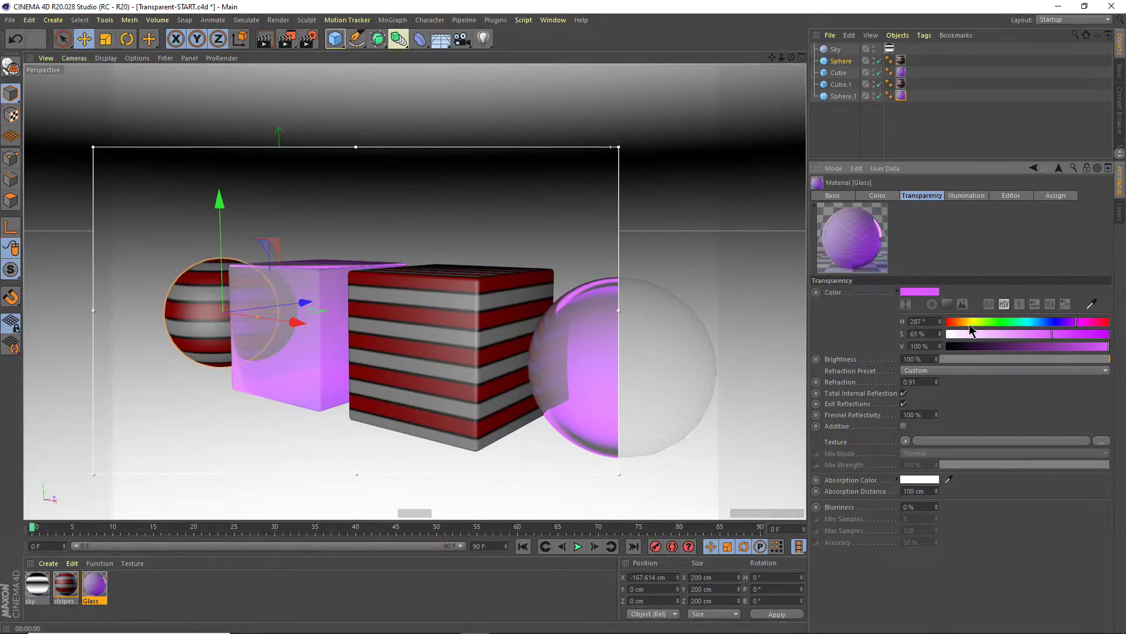
click(956, 321)
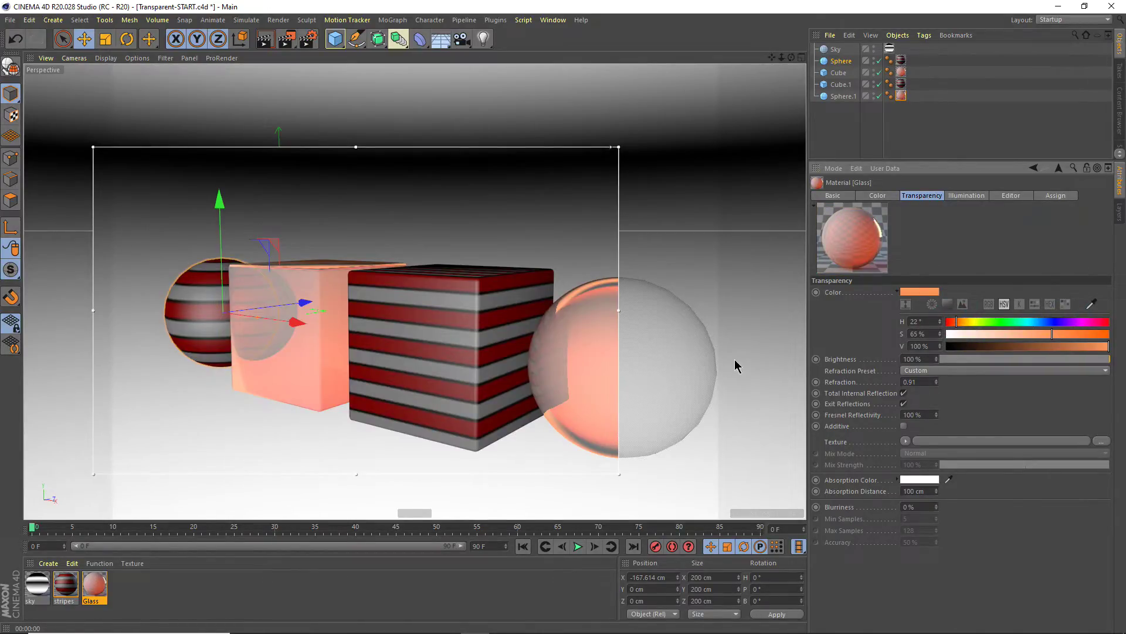
click(968, 322)
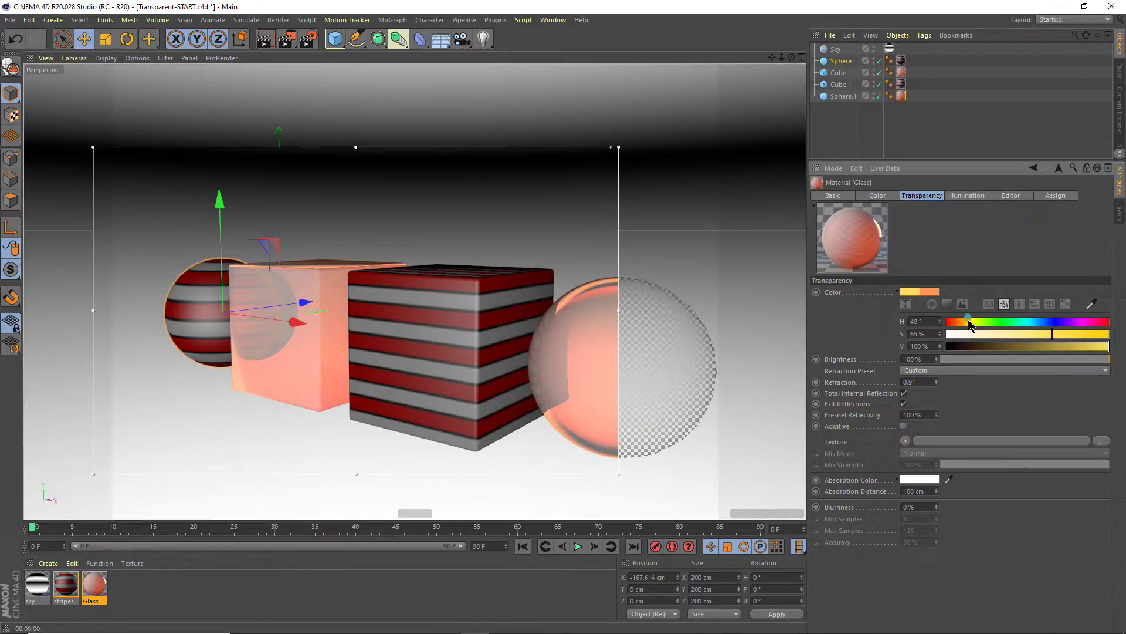
click(975, 321)
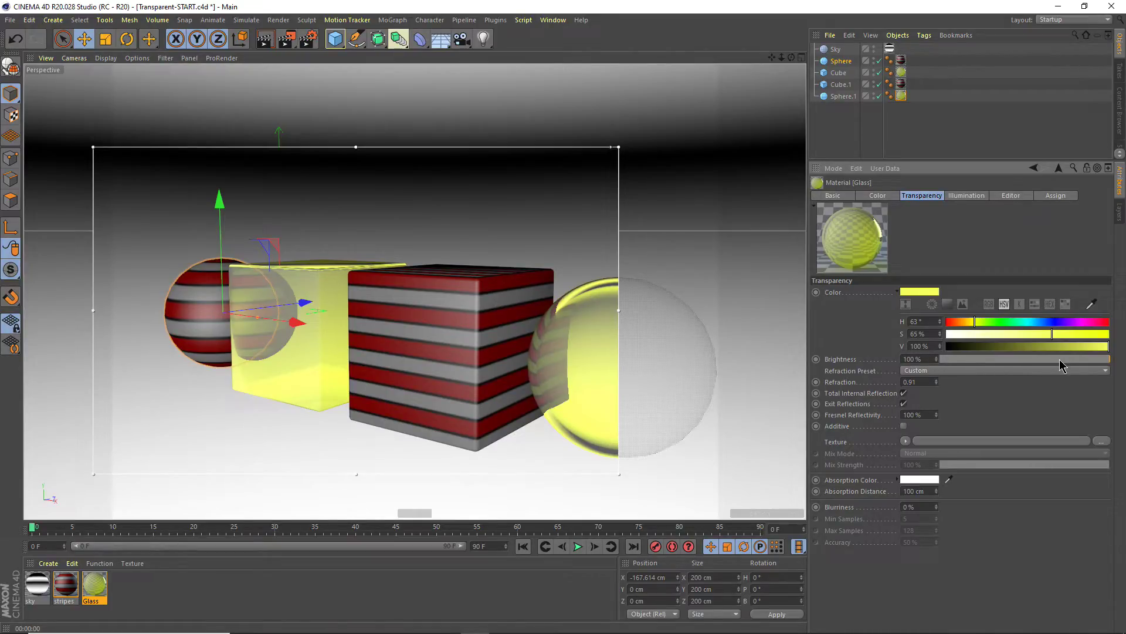
click(1035, 359)
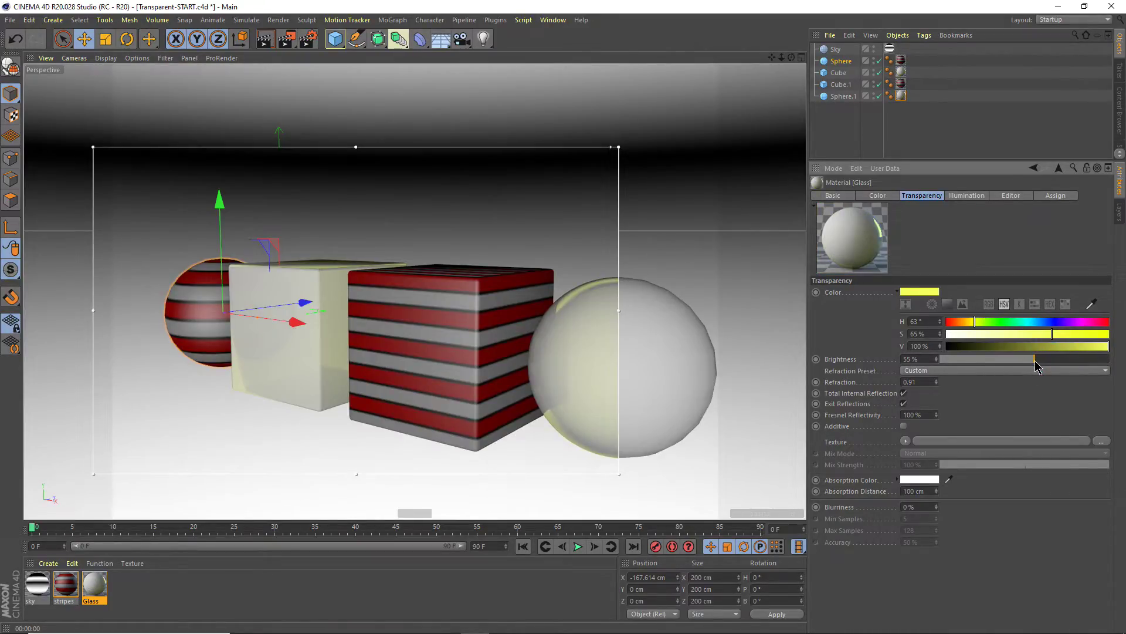
drag(1036, 365, 1074, 366)
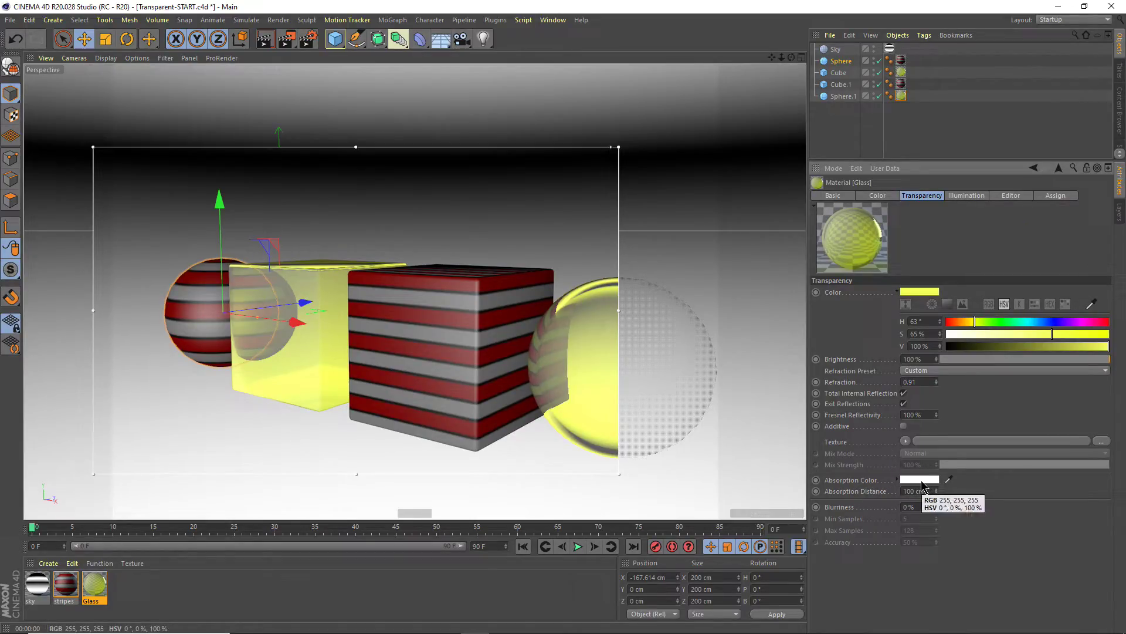
- Give the Glass material a saturated green absorption colour
click(916, 479)
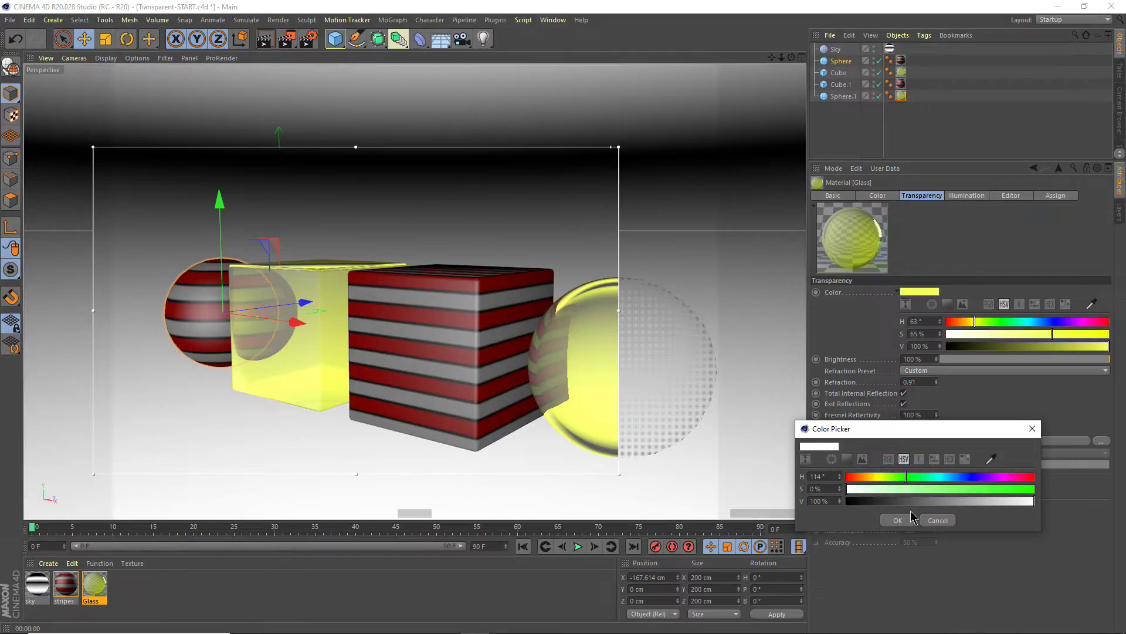
drag(913, 488, 1013, 489)
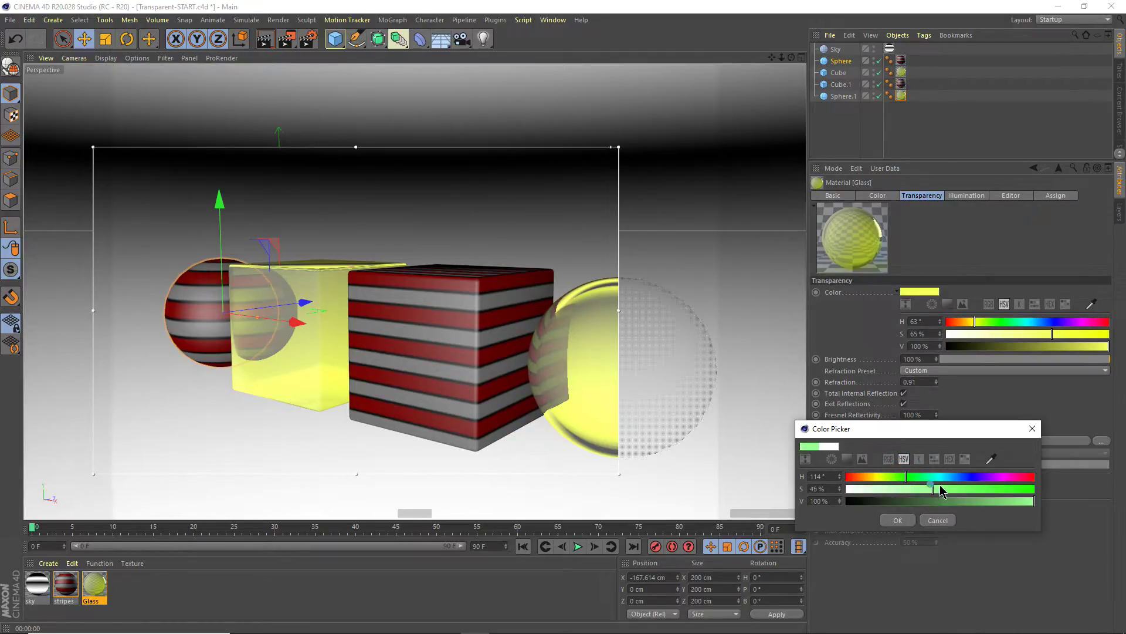
click(897, 520)
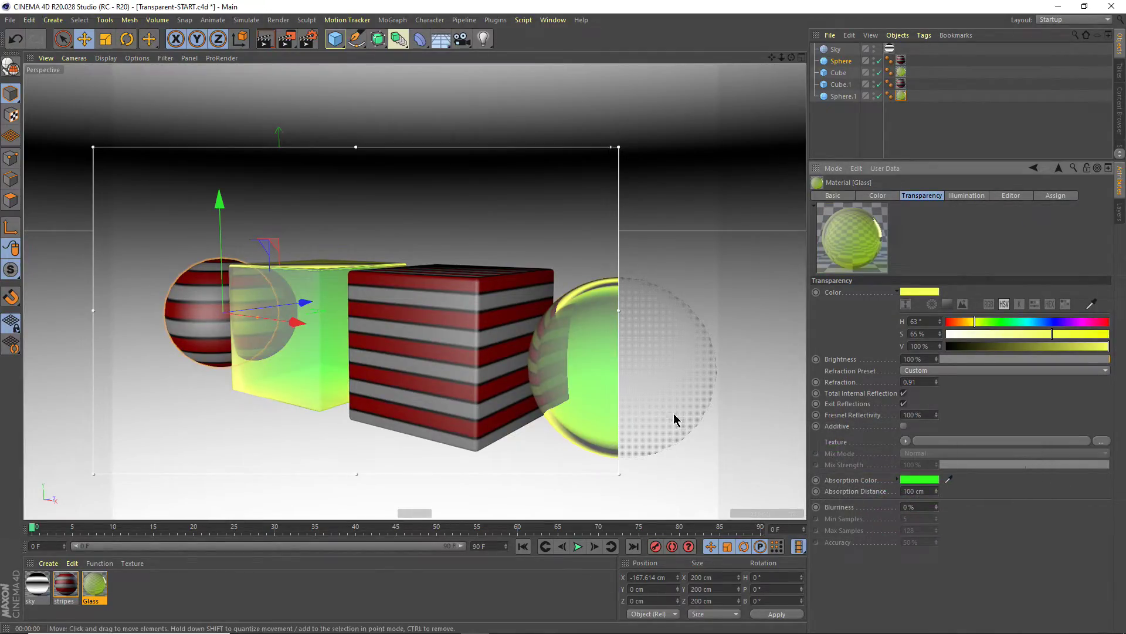
alt+drag(593, 422, 621, 421)
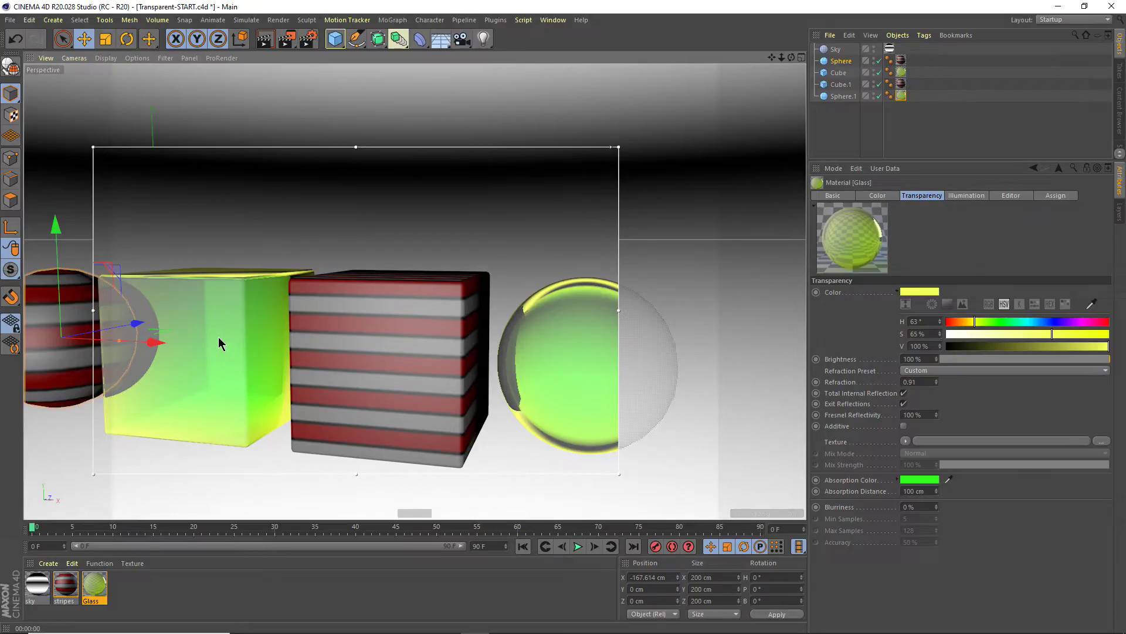
alt+drag(216, 347, 202, 348)
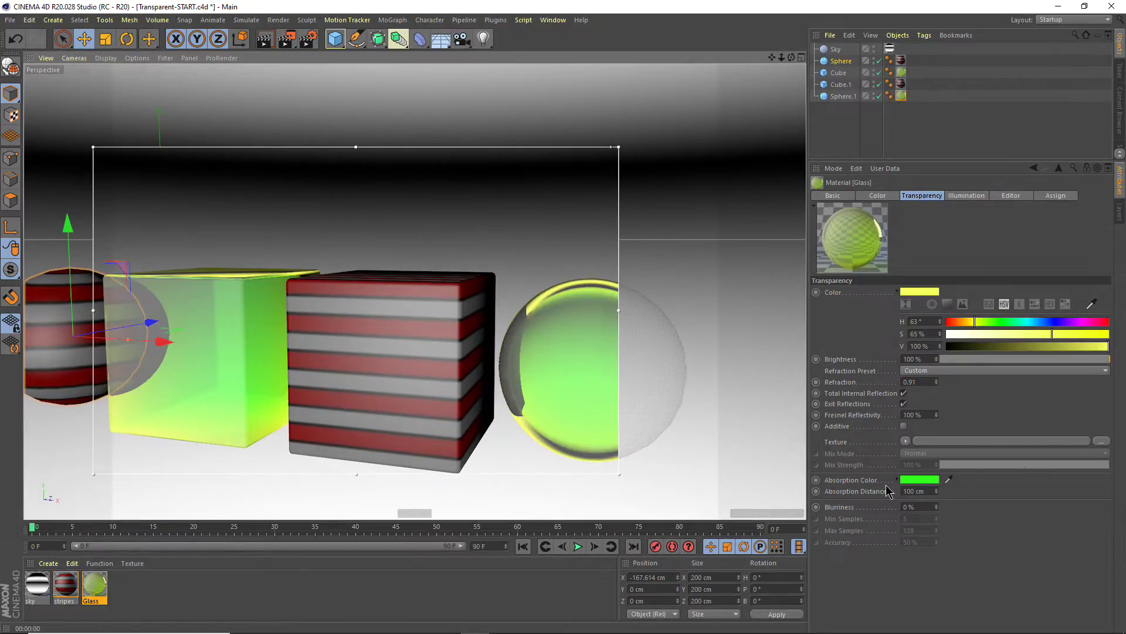
- Try several absorption distances, ending with Absorption Distance at 174 cm
mouse_move(936, 492)
mouse_down()
mouse_move(936, 511)
mouse_move(936, 482)
mouse_up()
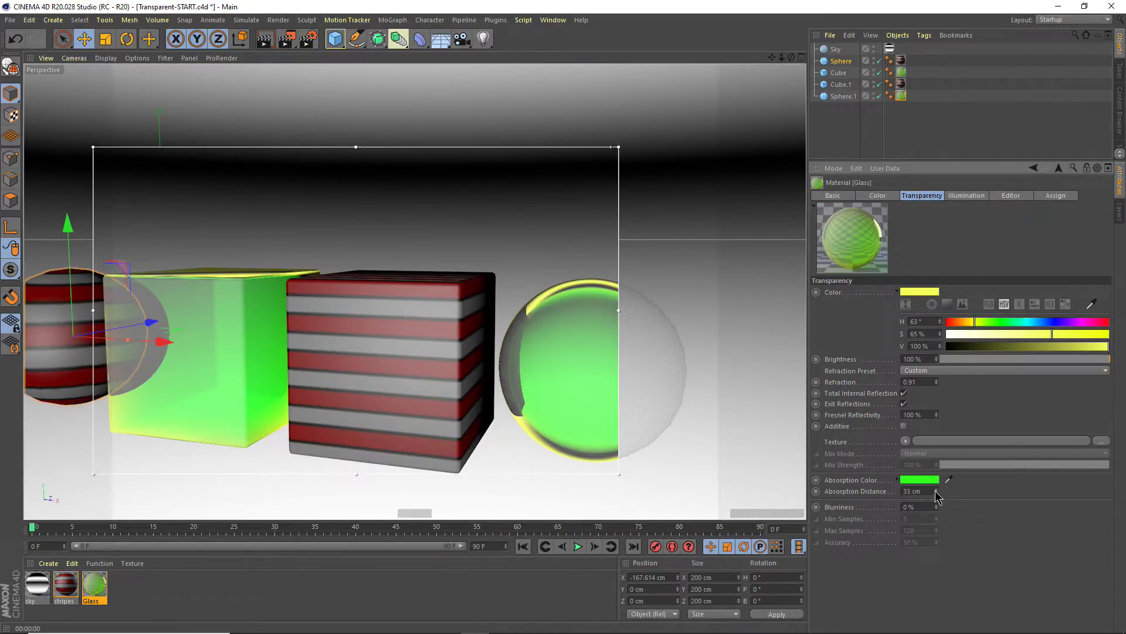
mouse_move(936, 492)
mouse_down()
mouse_move(936, 469)
mouse_move(936, 486)
mouse_up()
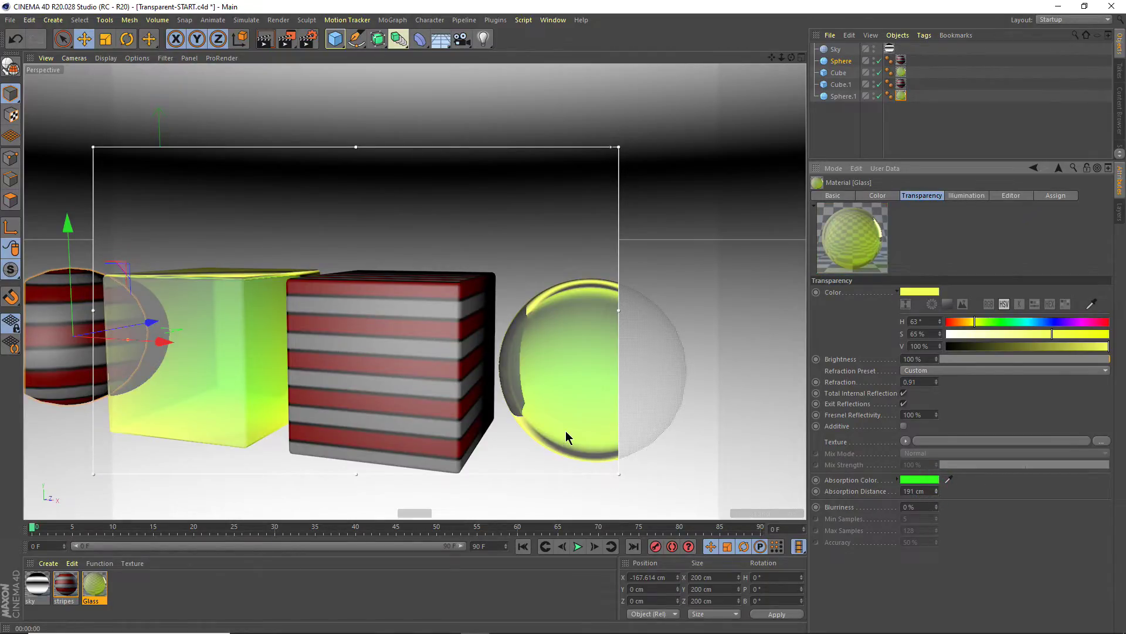
mouse_move(565, 436)
alt+mouse_down()
mouse_move(289, 455)
mouse_move(352, 468)
alt+mouse_up()
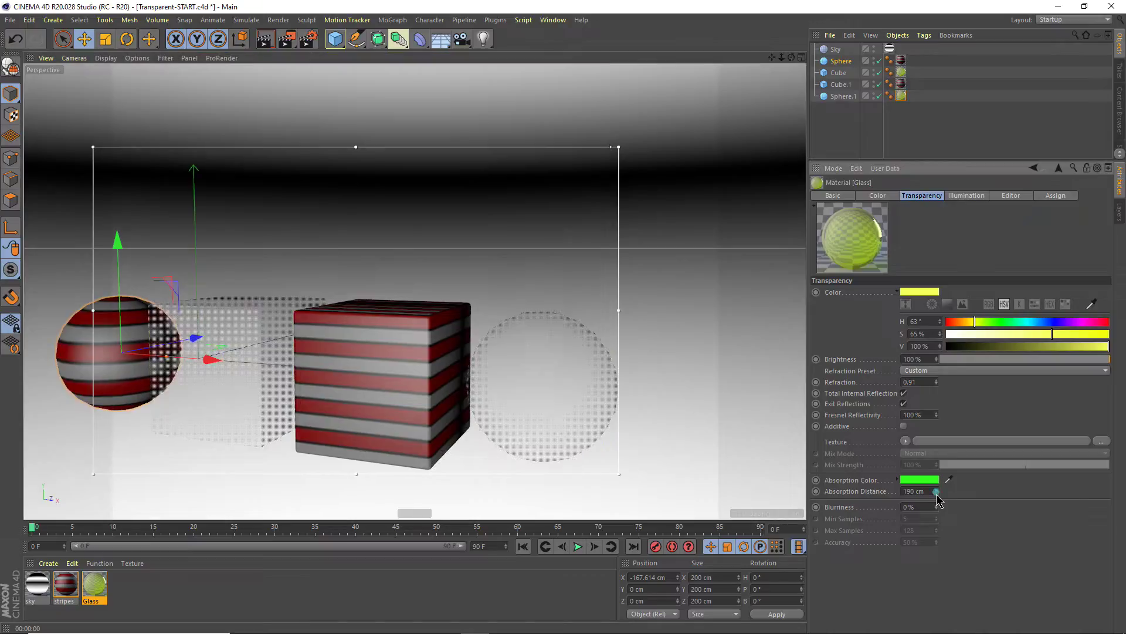
drag(937, 493, 937, 528)
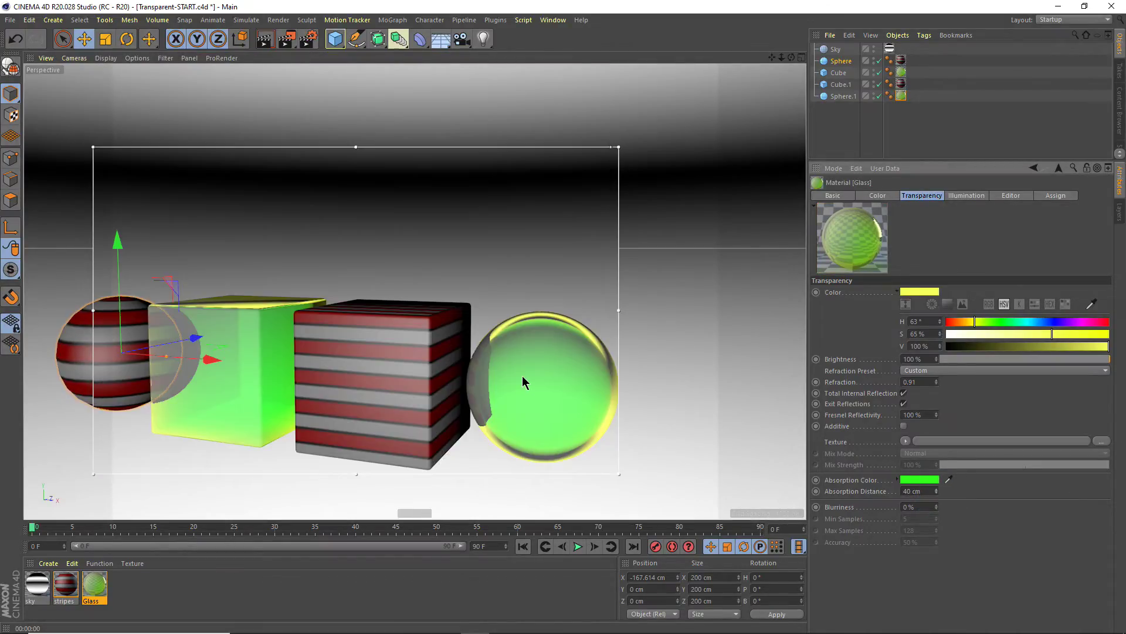
drag(937, 492, 937, 496)
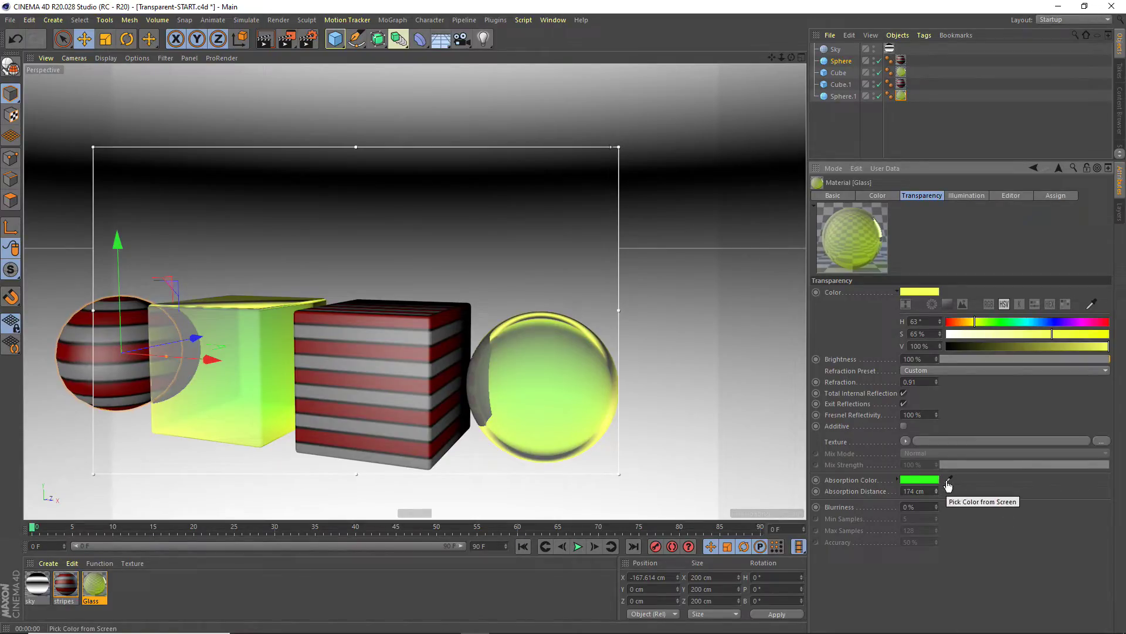
- Reset the Glass absorption colour to white (S 0%) and Absorption Distance to 100 cm
click(920, 480)
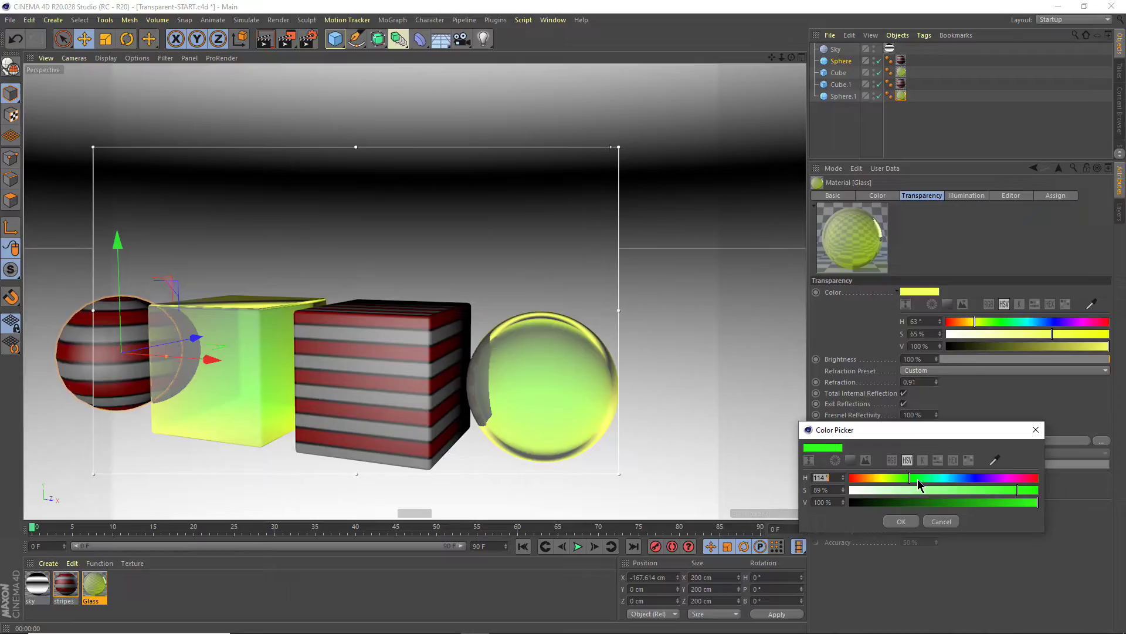
drag(884, 492, 852, 490)
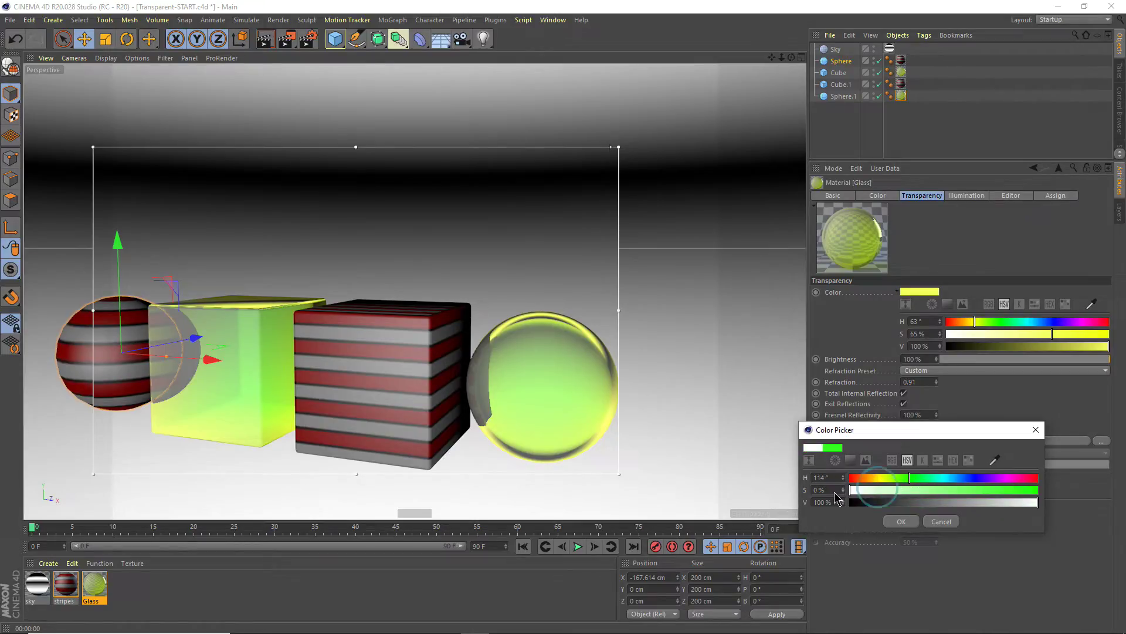
click(901, 522)
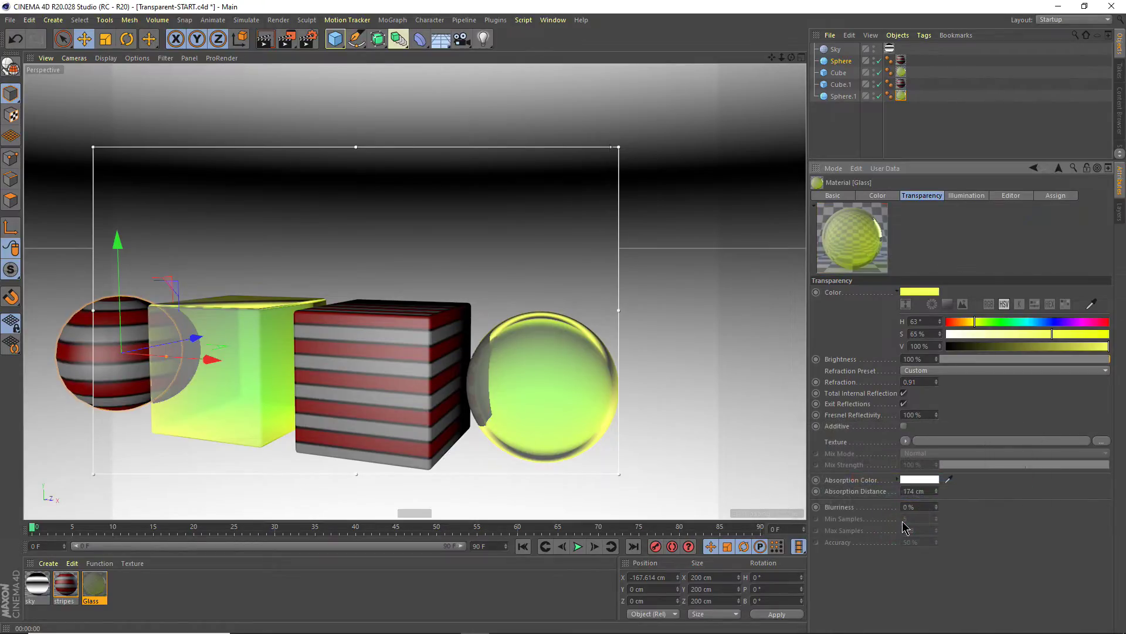
double_click(931, 492)
text(100)
key(Return)
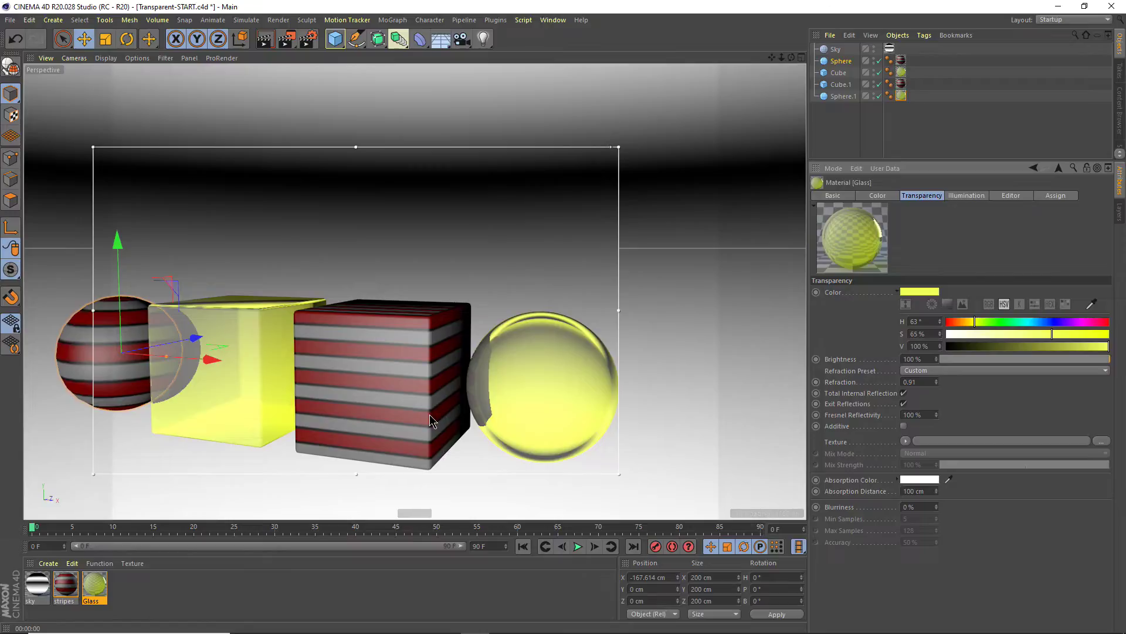
mouse_move(429, 414)
alt+mouse_down()
mouse_move(435, 431)
mouse_move(452, 430)
mouse_move(444, 438)
alt+mouse_up()
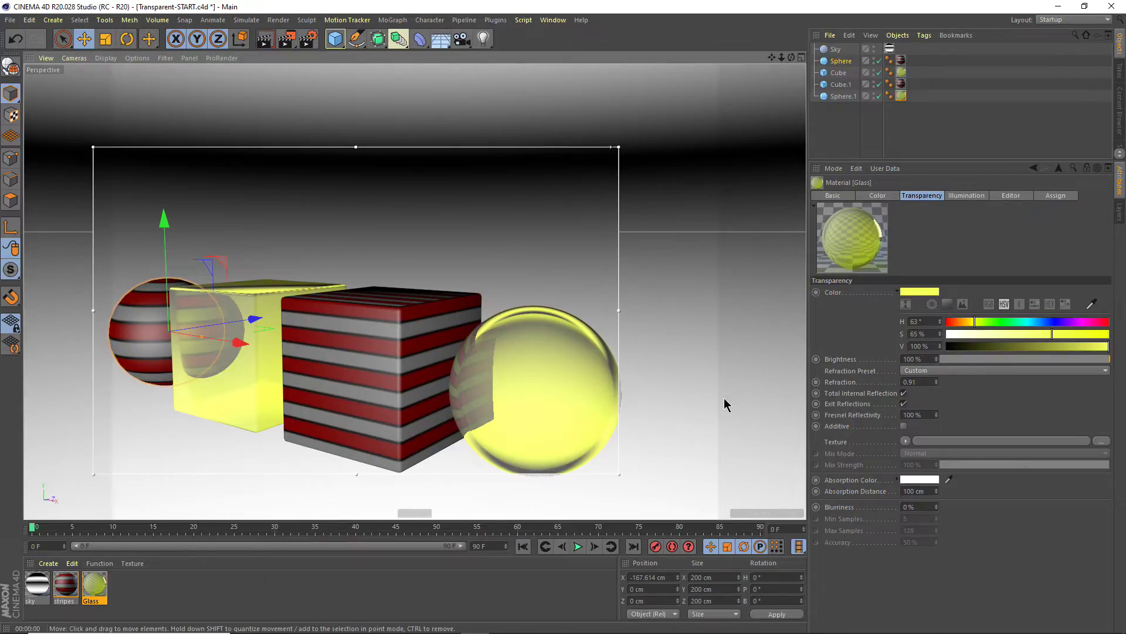
- Turn the Glass material's Reflectance channel on alongside Color and Transparency
click(839, 195)
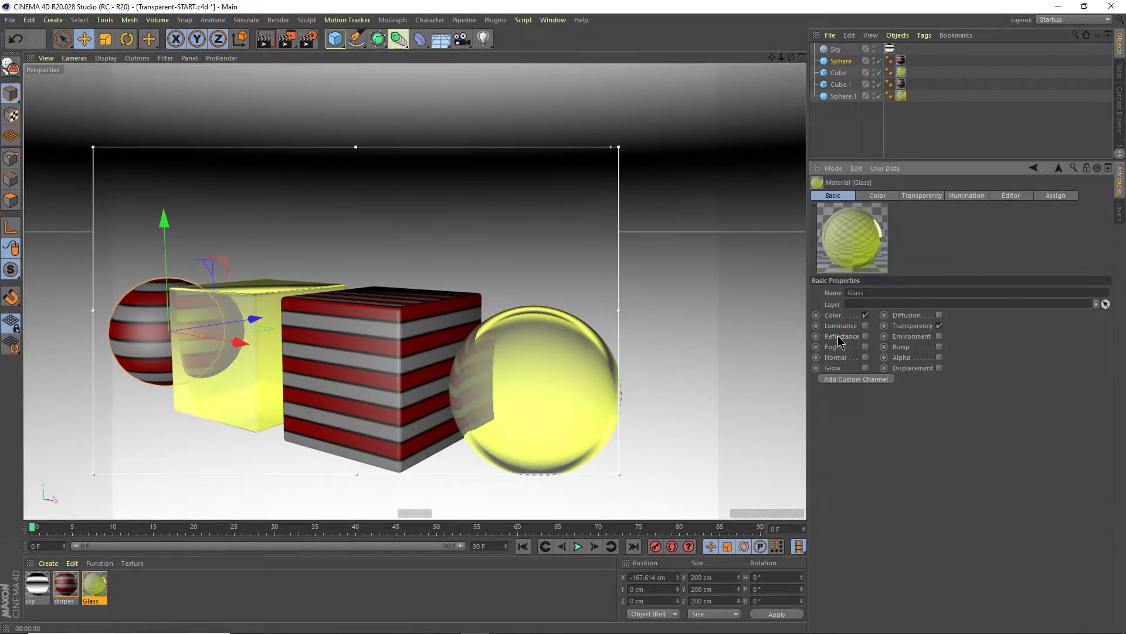
click(864, 337)
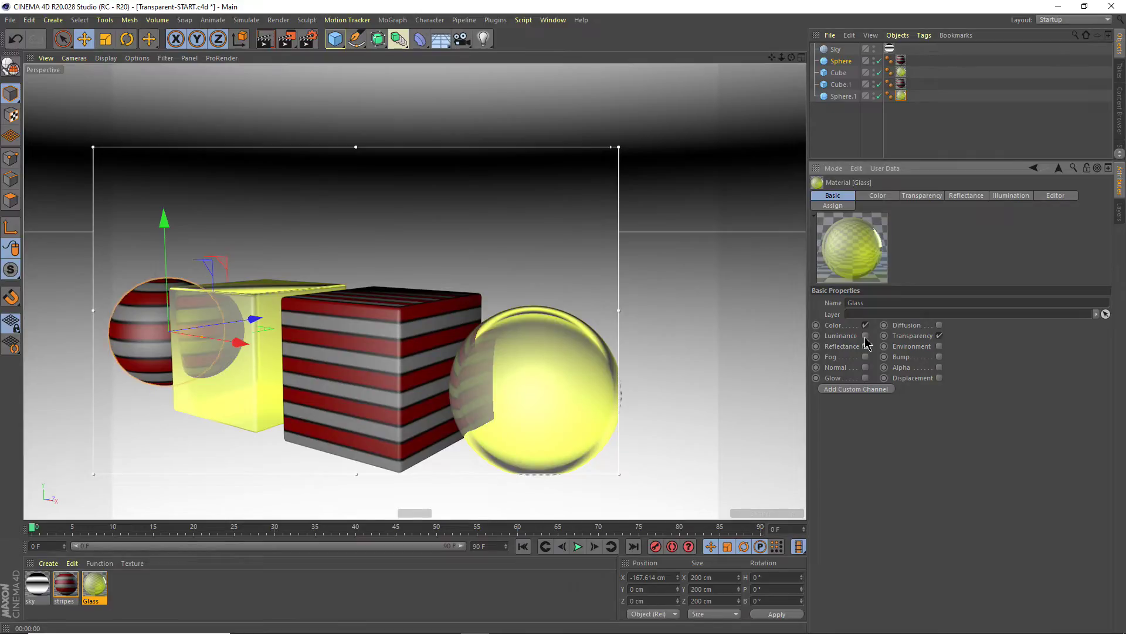
click(865, 346)
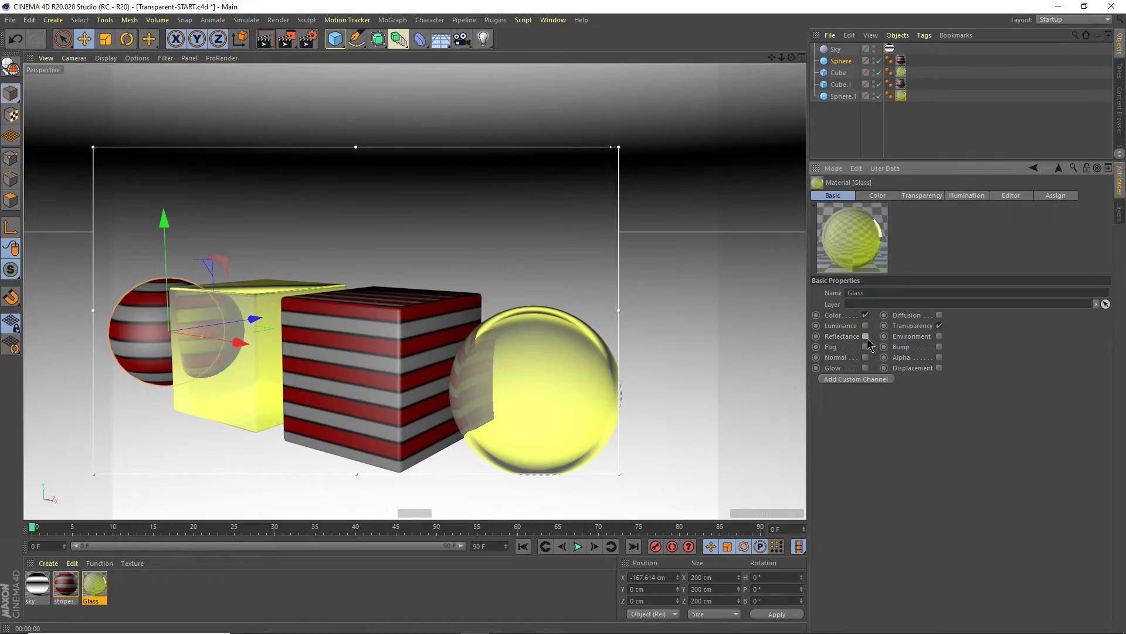
alt+drag(571, 402, 553, 403)
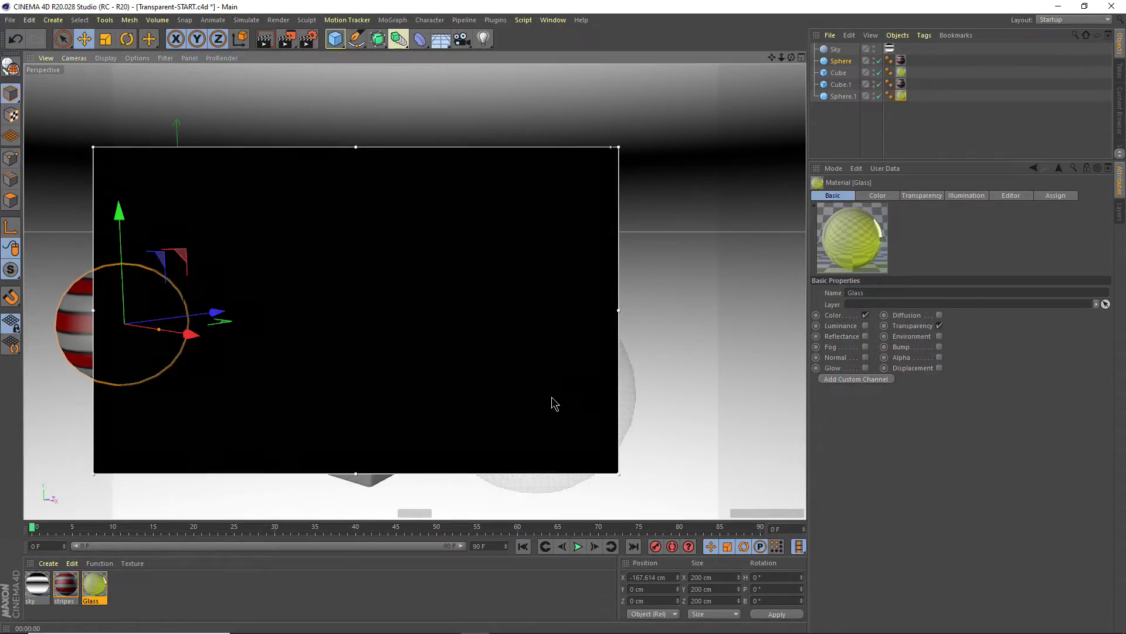
click(865, 337)
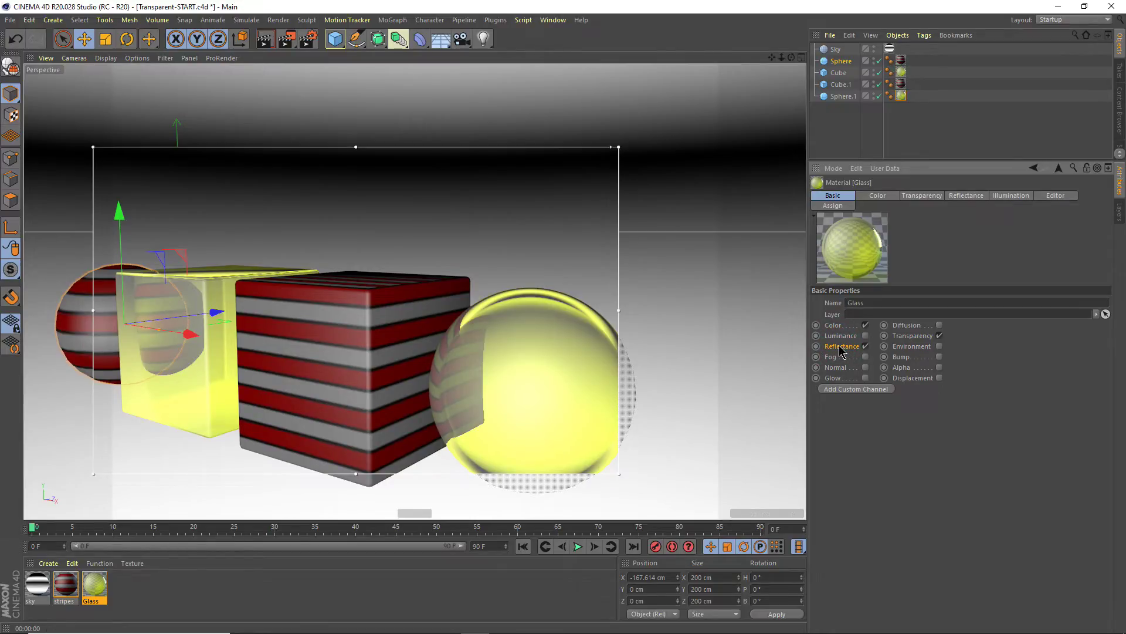
- Set the Glass Default Specular layer to 72% width and 28% strength
click(966, 196)
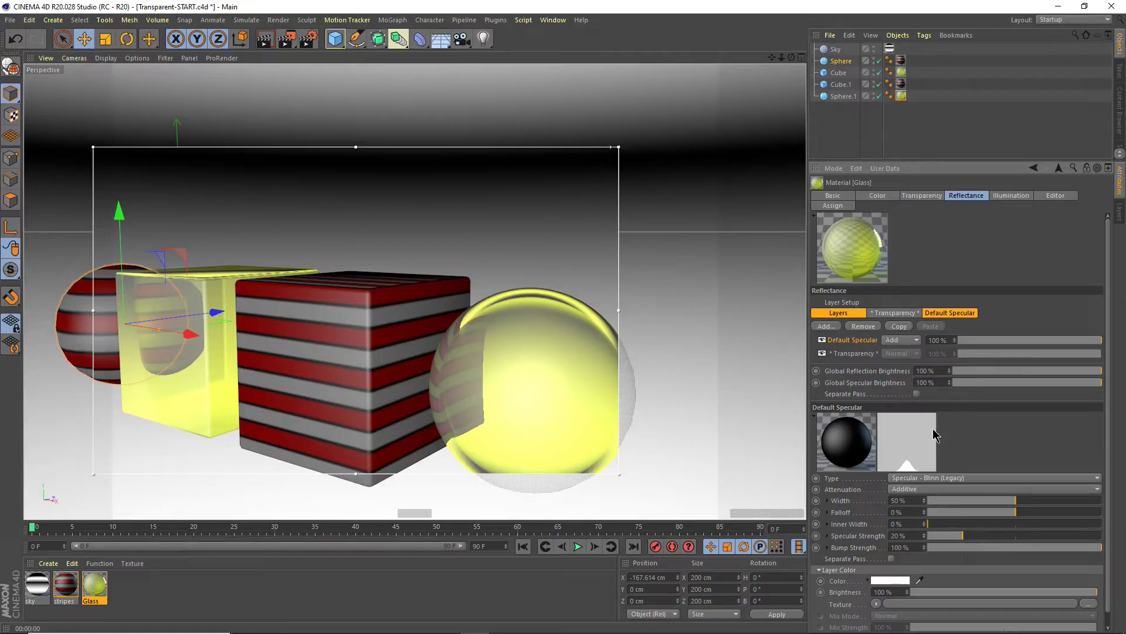
click(1053, 502)
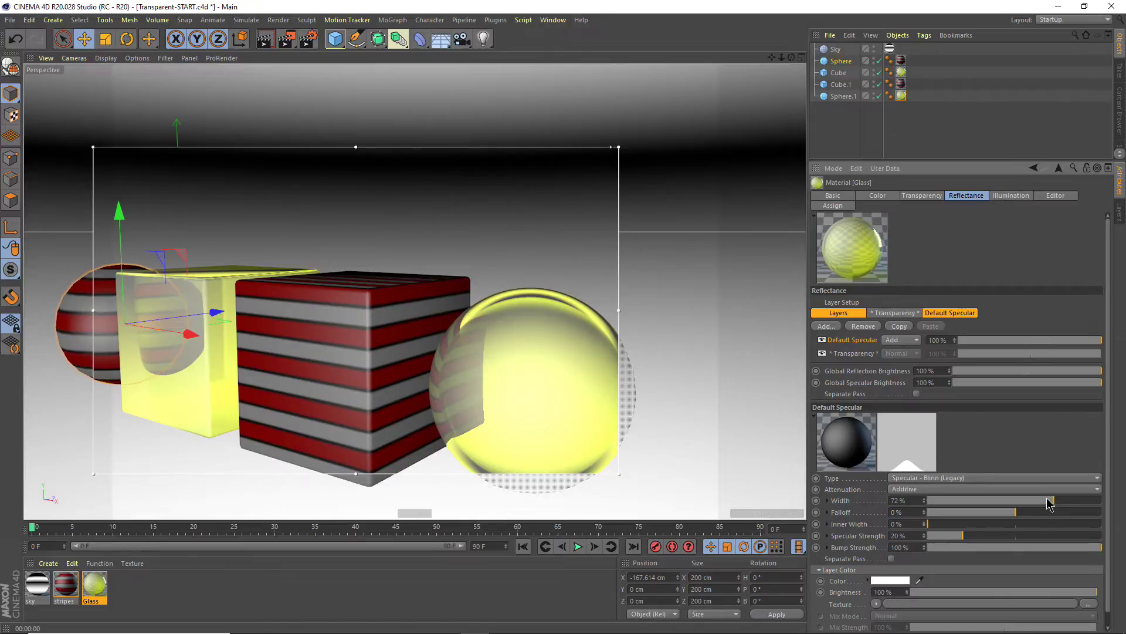
click(1025, 535)
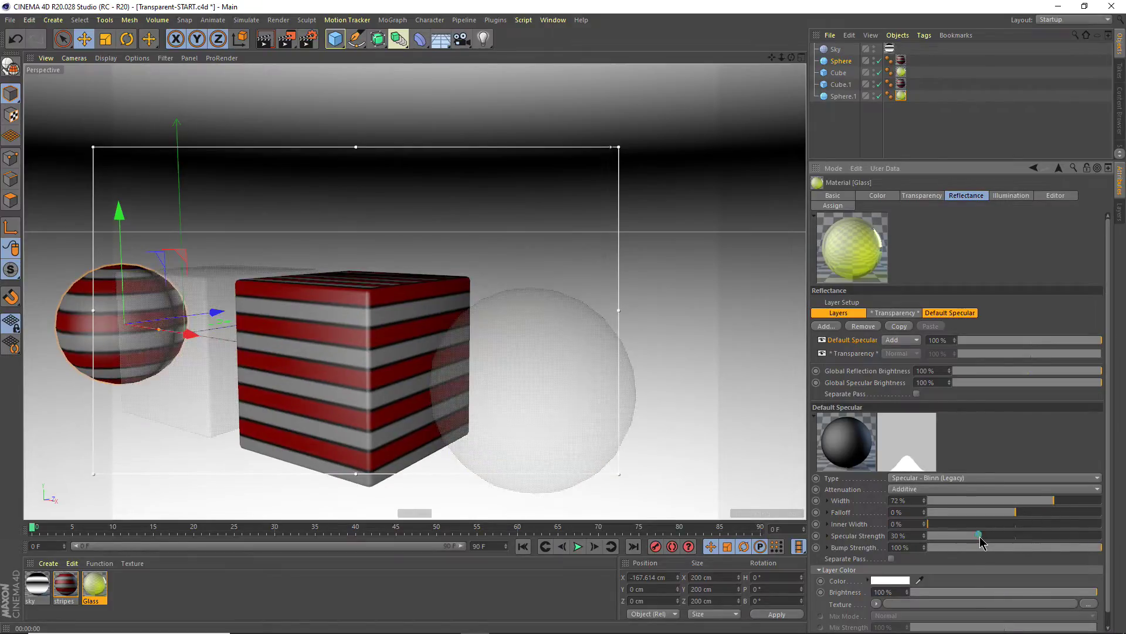
drag(1026, 536, 1034, 535)
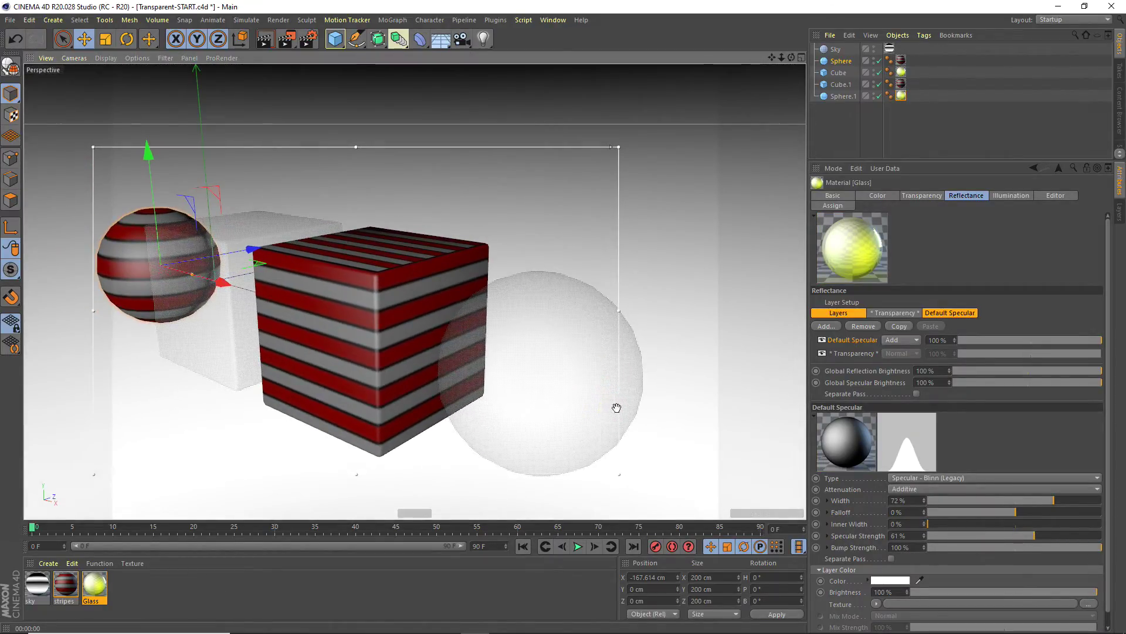
alt+drag(614, 405, 637, 385)
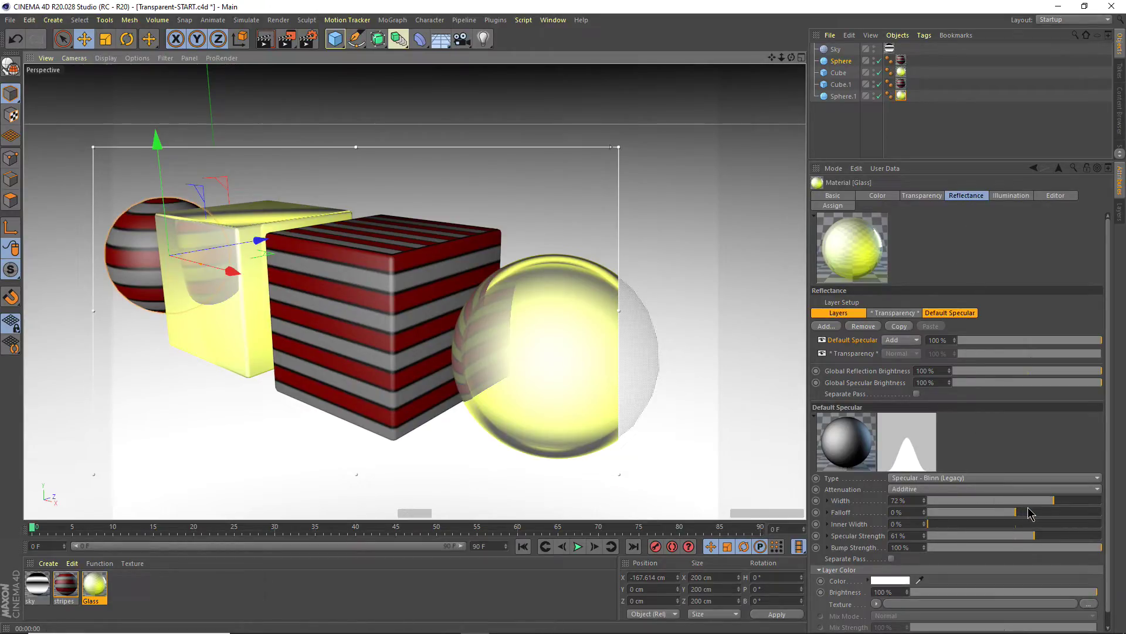
drag(1030, 536, 1001, 536)
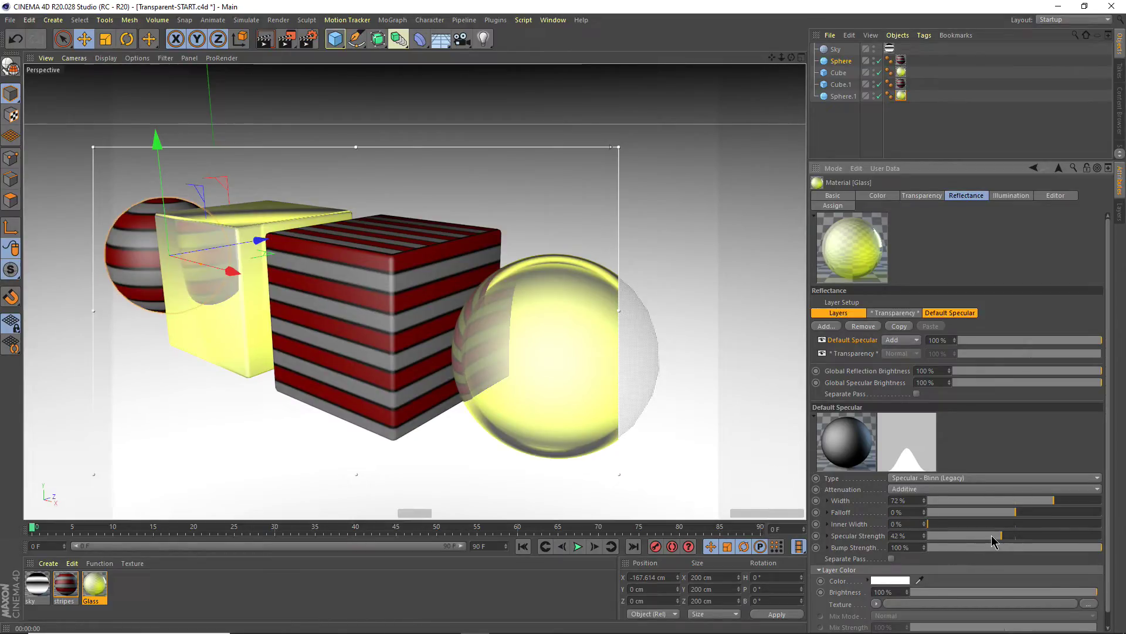
drag(1001, 535, 977, 536)
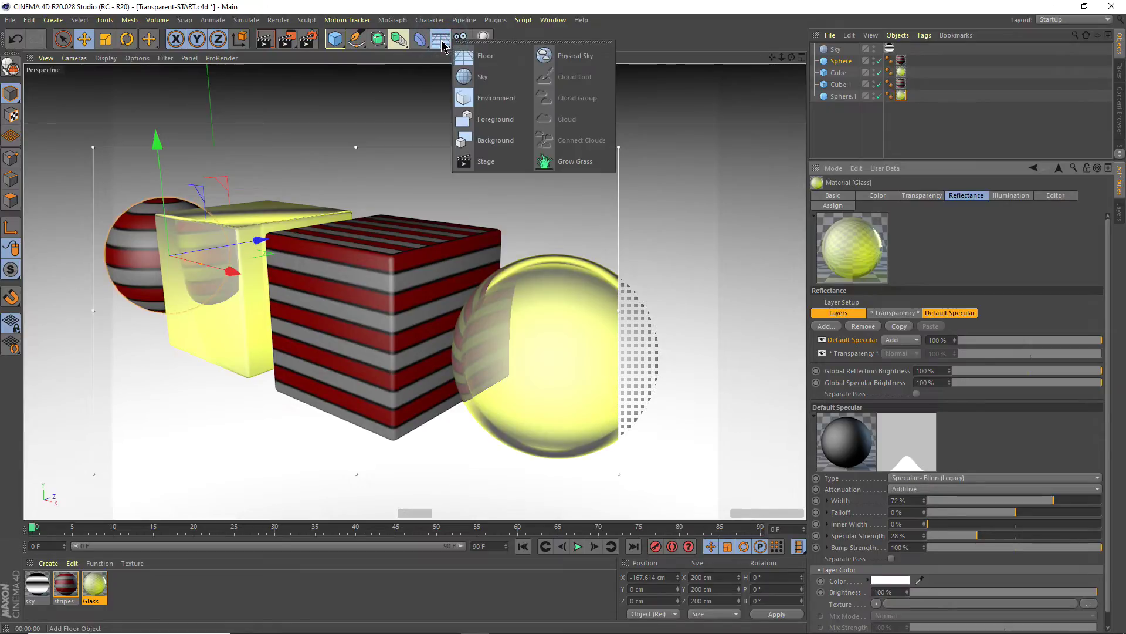
- Add a Floor object below the objects and create a new material named Floor
drag(442, 44, 480, 62)
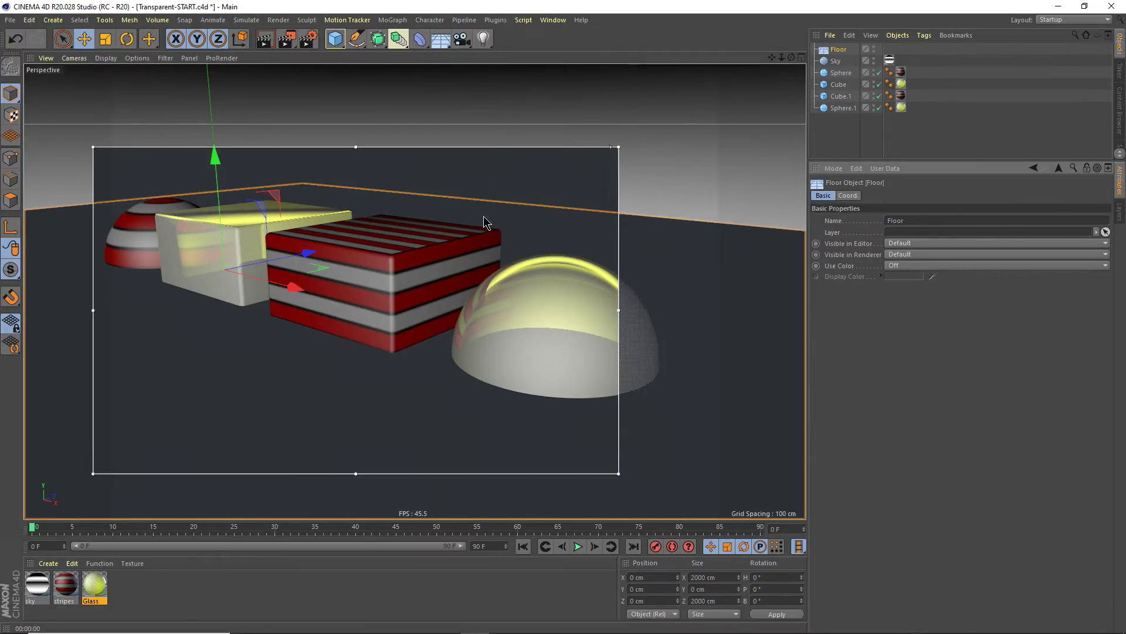
drag(215, 157, 279, 348)
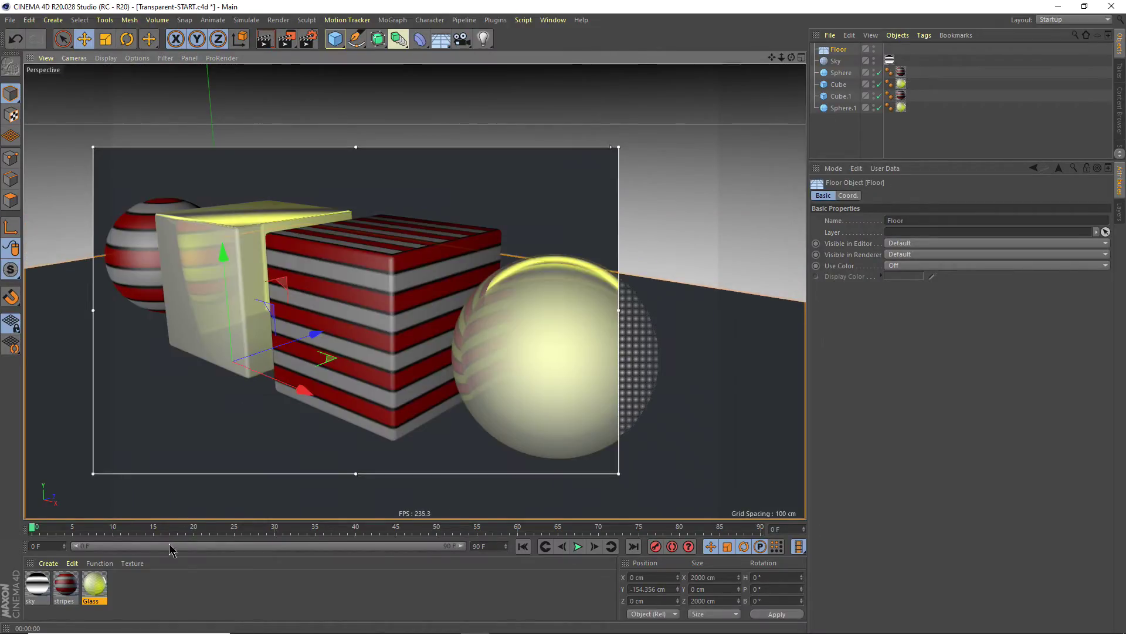
double_click(132, 590)
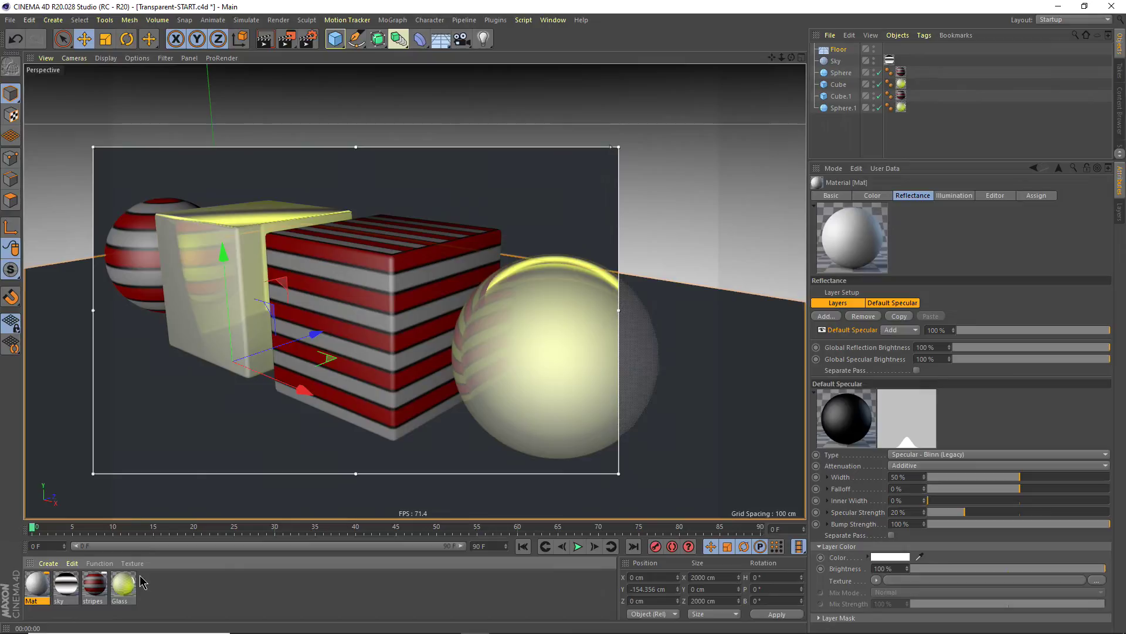
click(33, 597)
text(Fl)
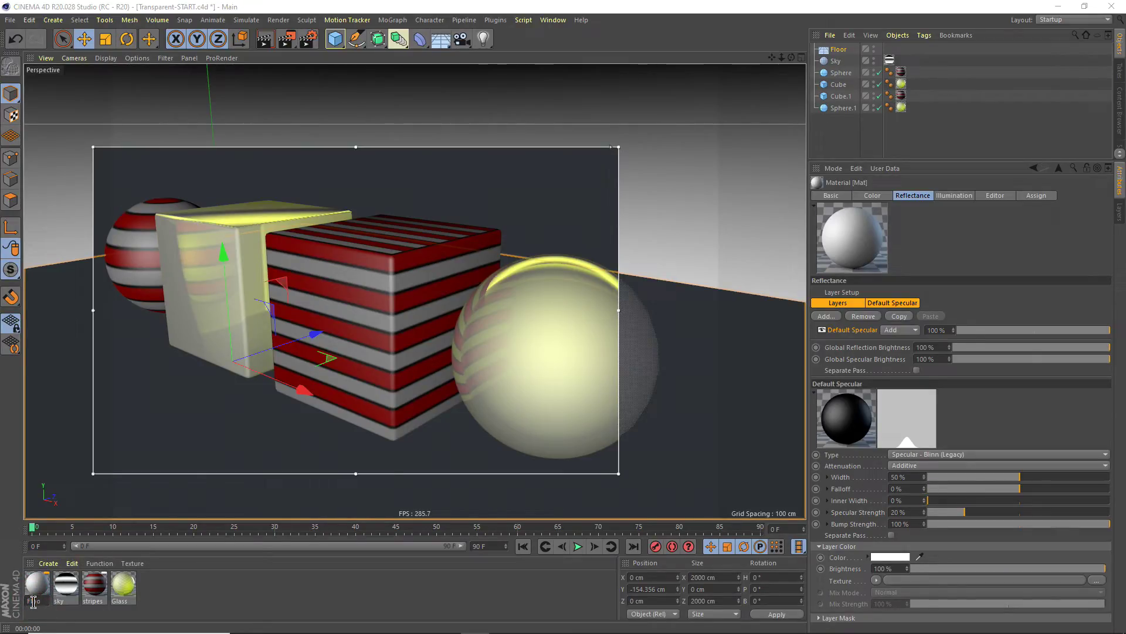
text(or)
key(Return)
- Add a Reflection (Legacy) layer to the Floor material and apply it to the floor
double_click(39, 586)
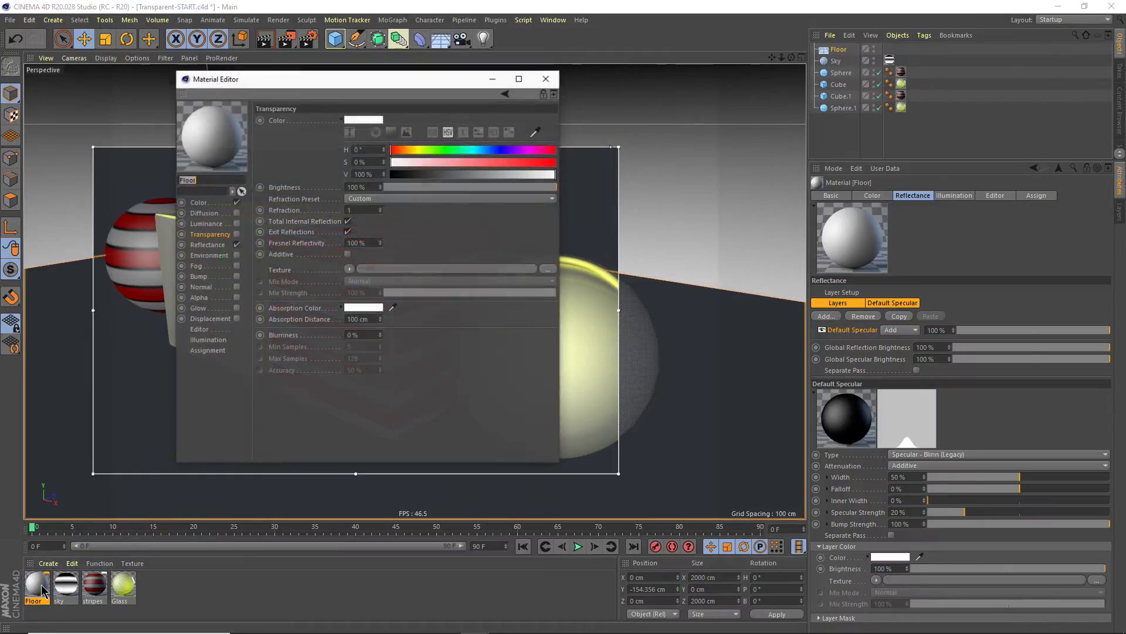
click(216, 245)
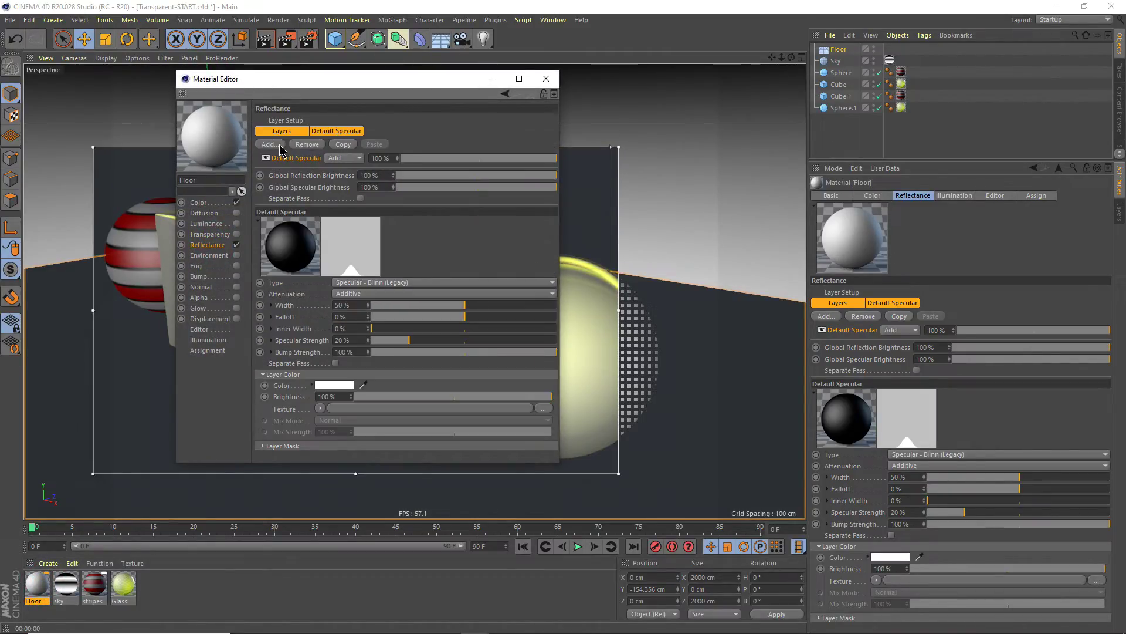
click(270, 144)
click(320, 252)
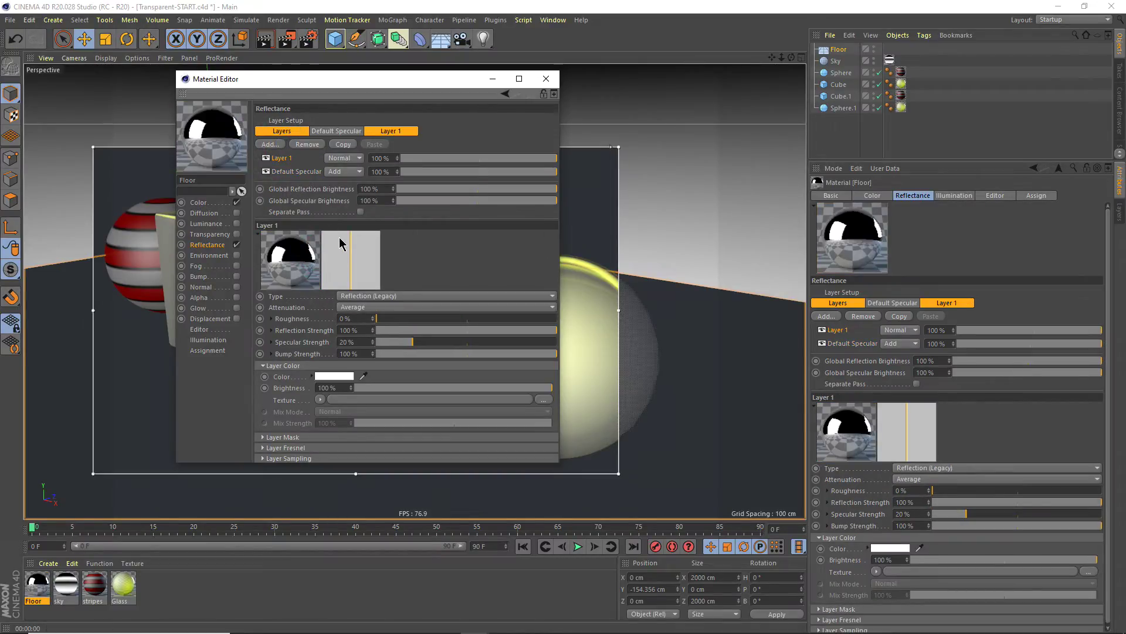
click(535, 83)
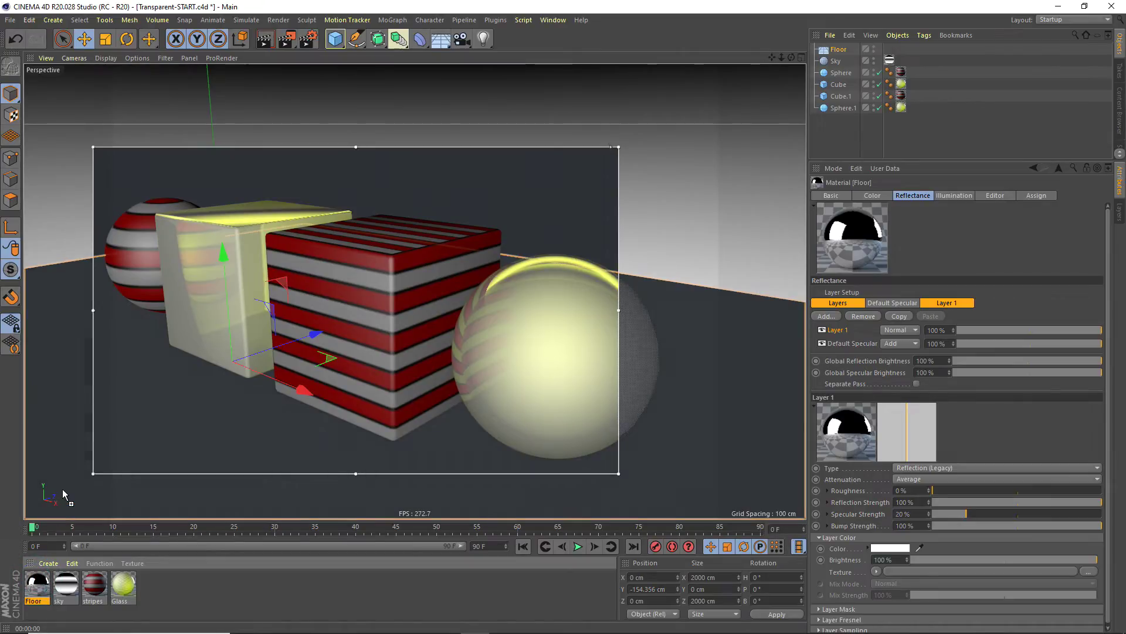
drag(64, 495, 67, 493)
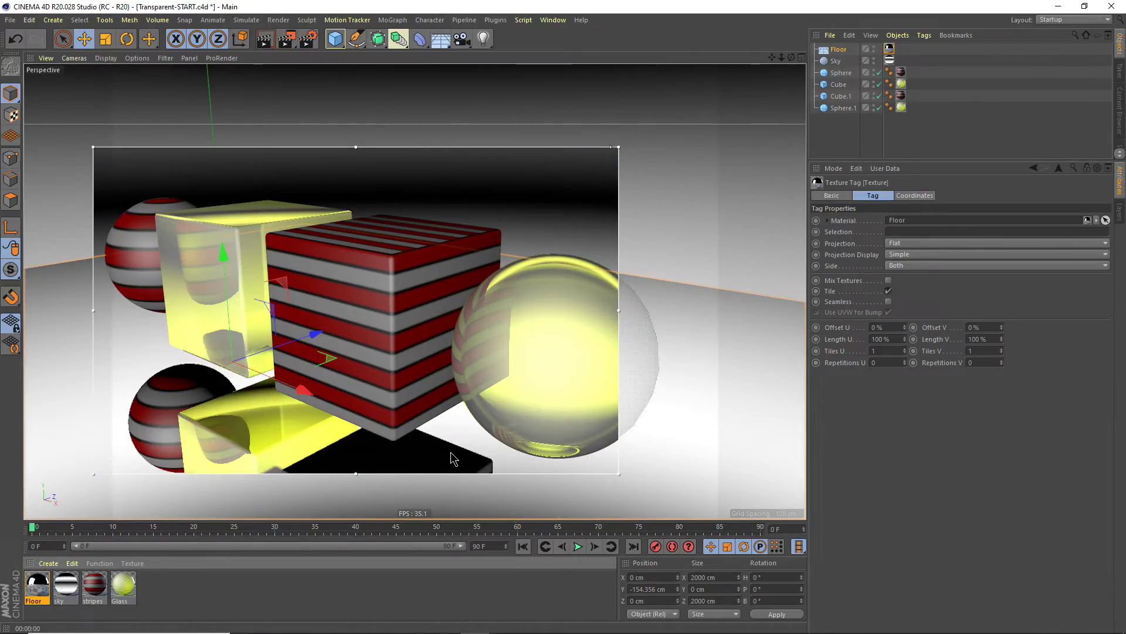
- Switch to full-viewport interactive rendering and return to the Object Manager
key(ctrl+r)
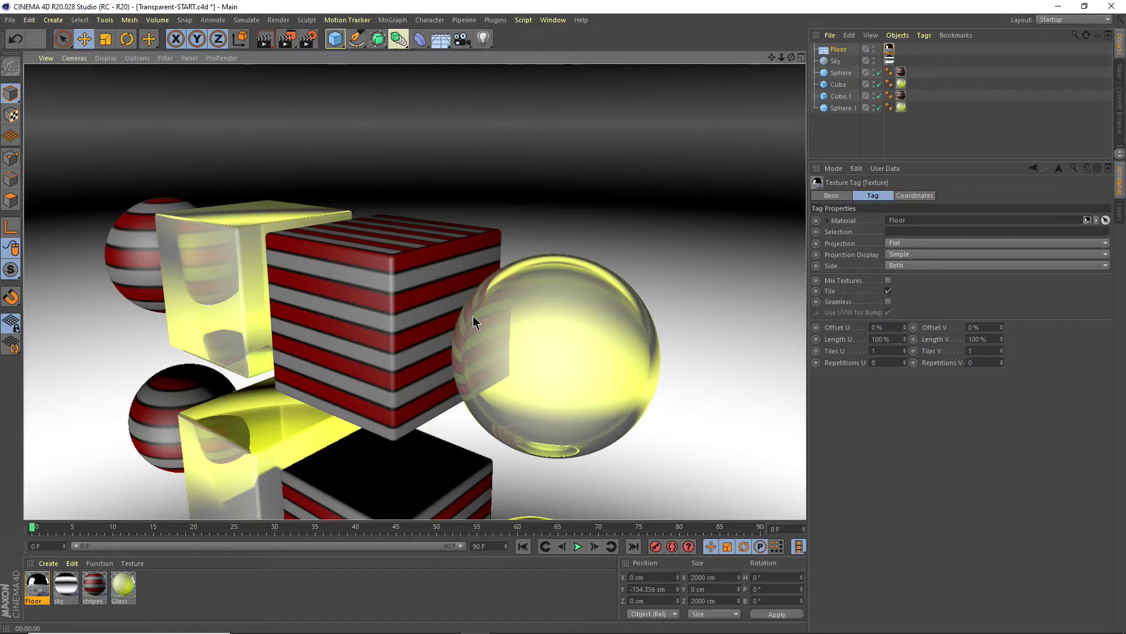
key(shift+F9)
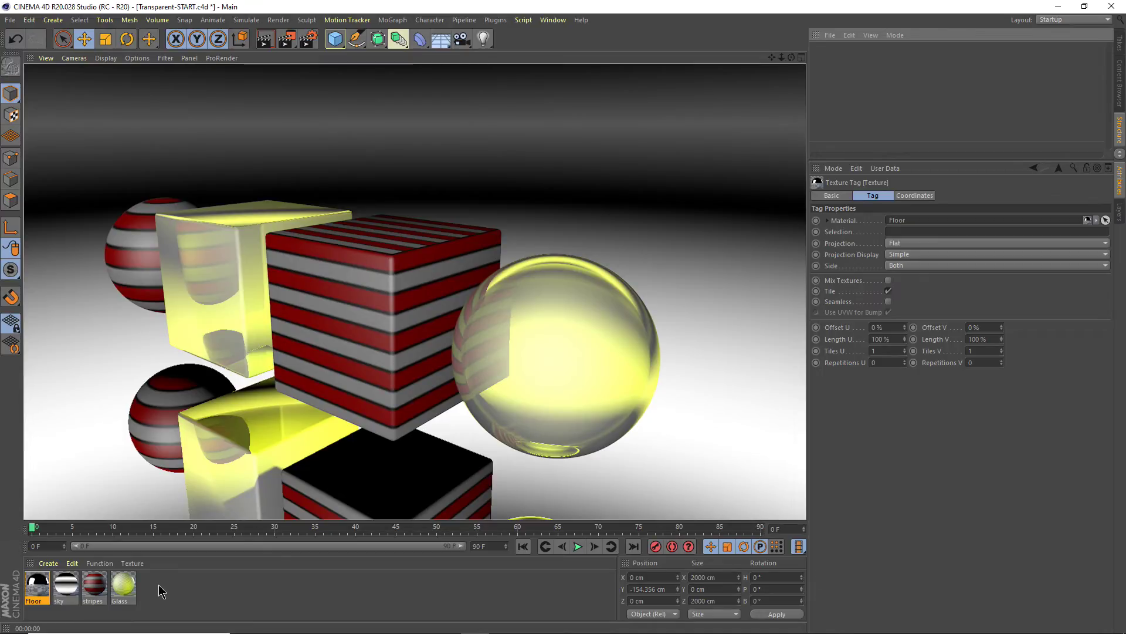
click(1120, 47)
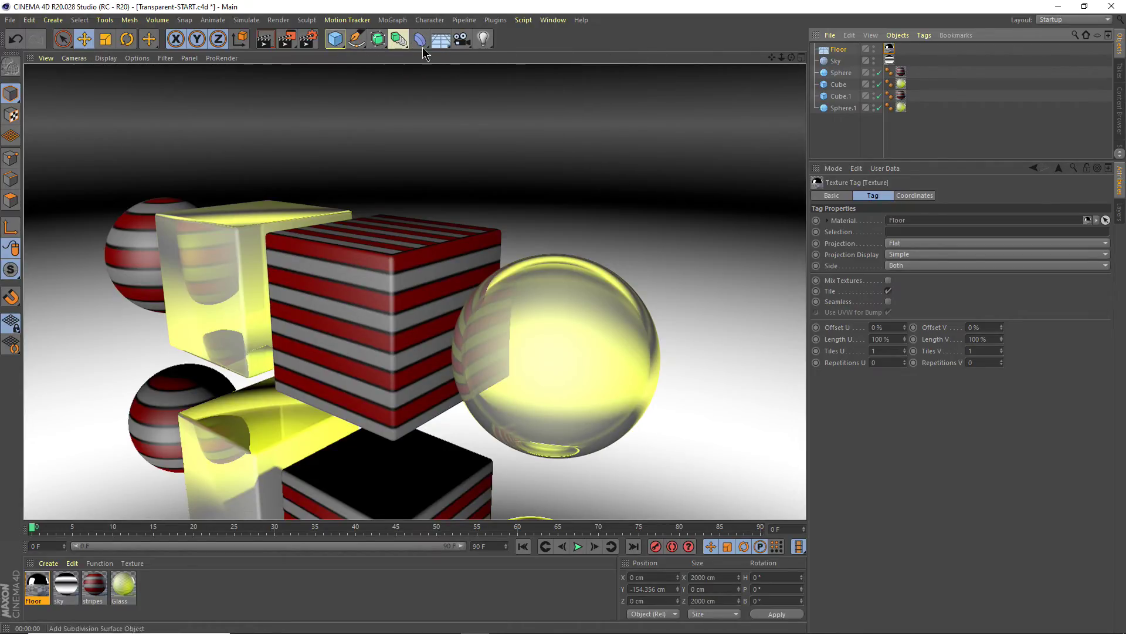
- Add a Physical Sky object to the scene and select the Glass material
click(445, 48)
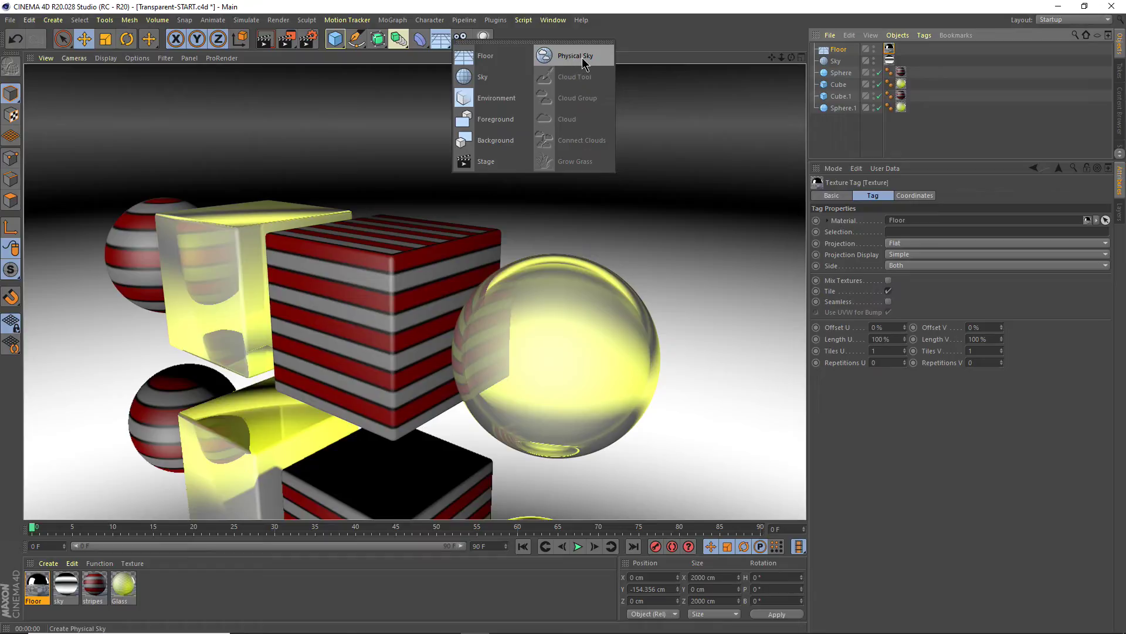
click(583, 60)
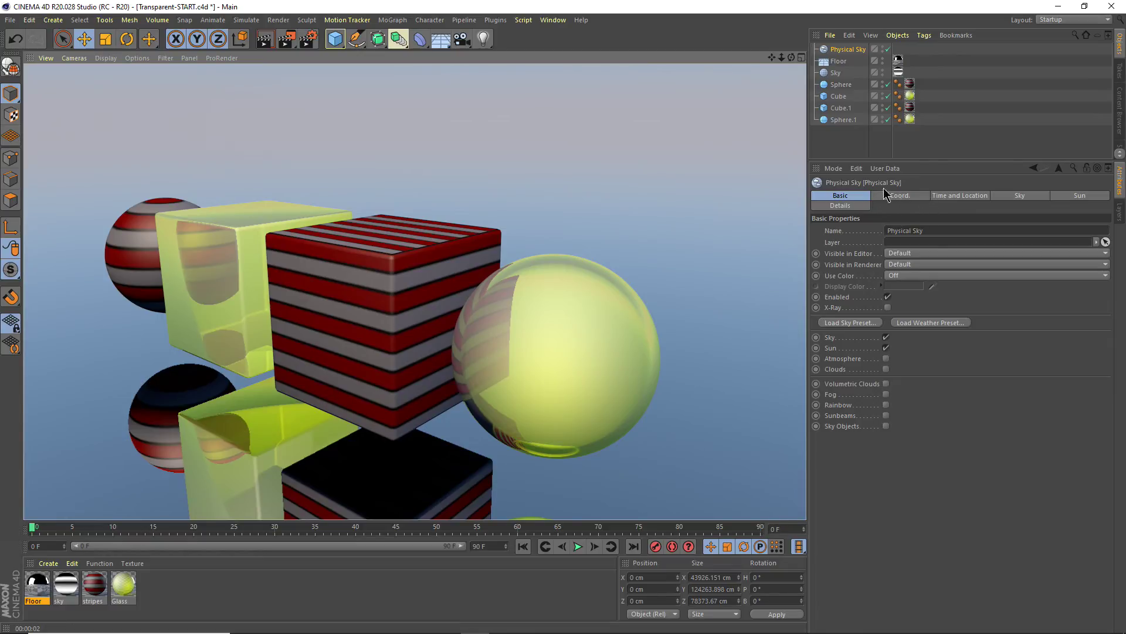
drag(123, 587, 447, 445)
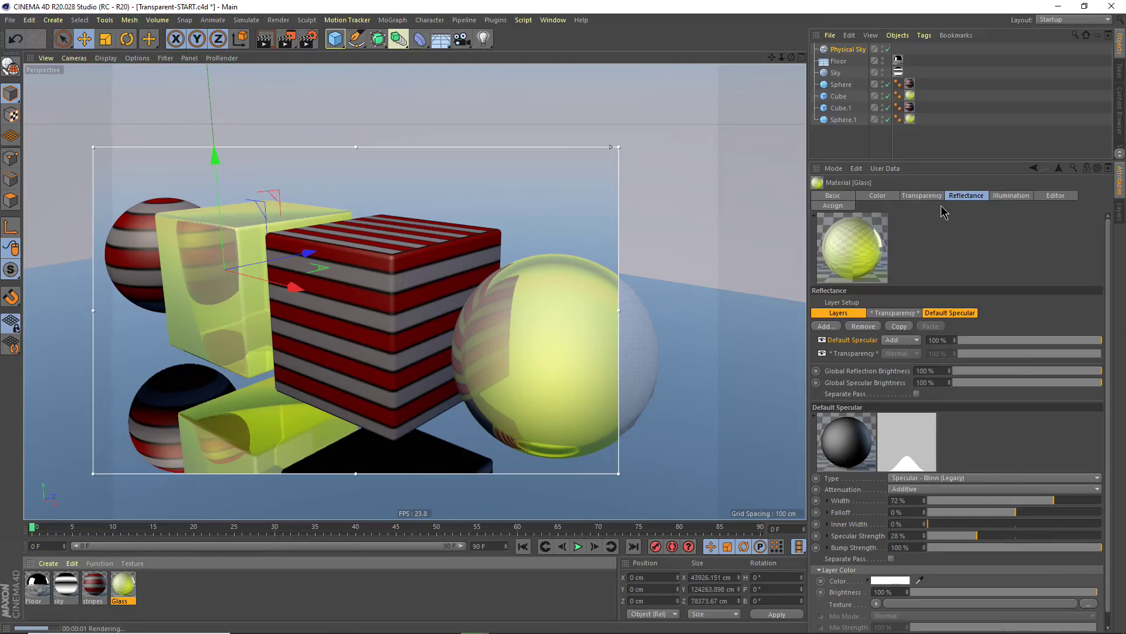
- Set the Glass transparency Brightness to 95%, leaving Refraction at 0.91
click(927, 196)
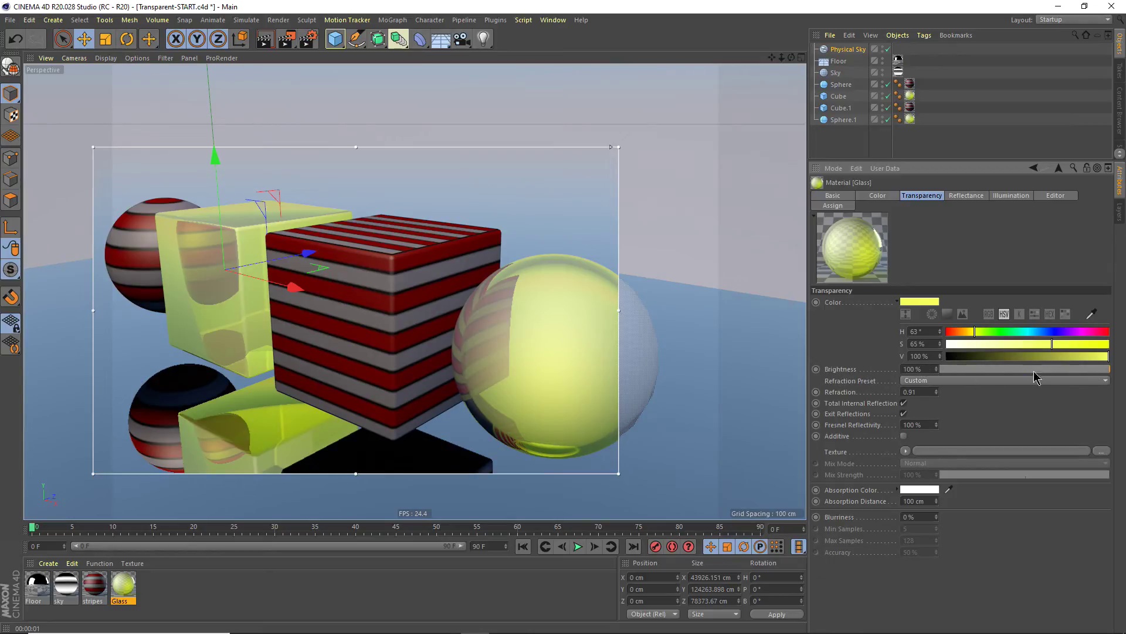
double_click(920, 370)
text(95)
key(Return)
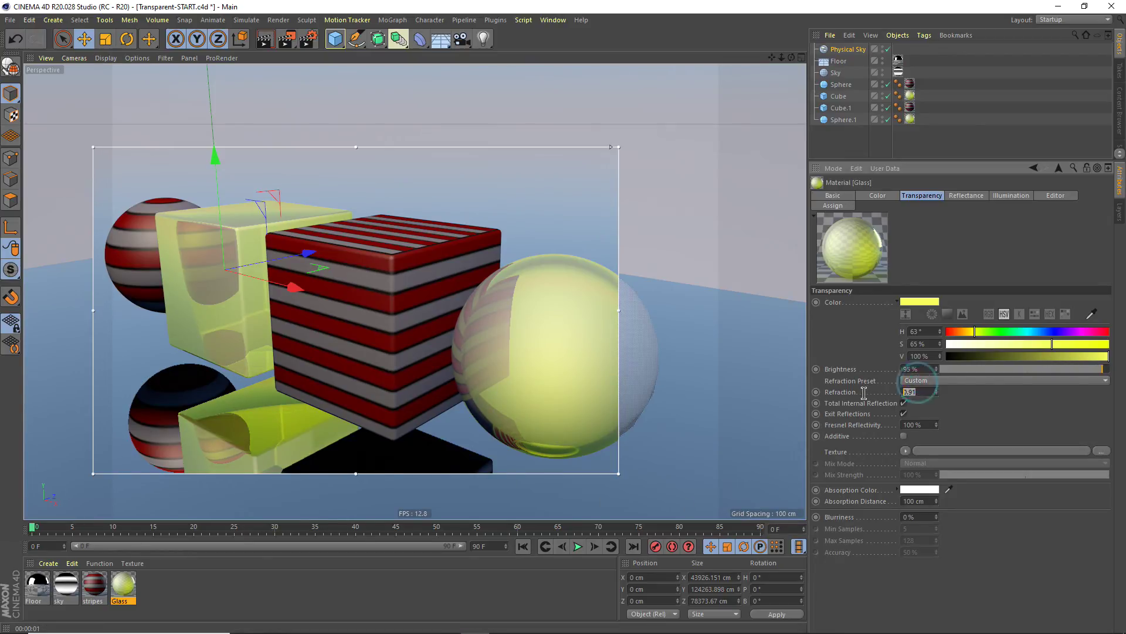
double_click(922, 392)
click(966, 196)
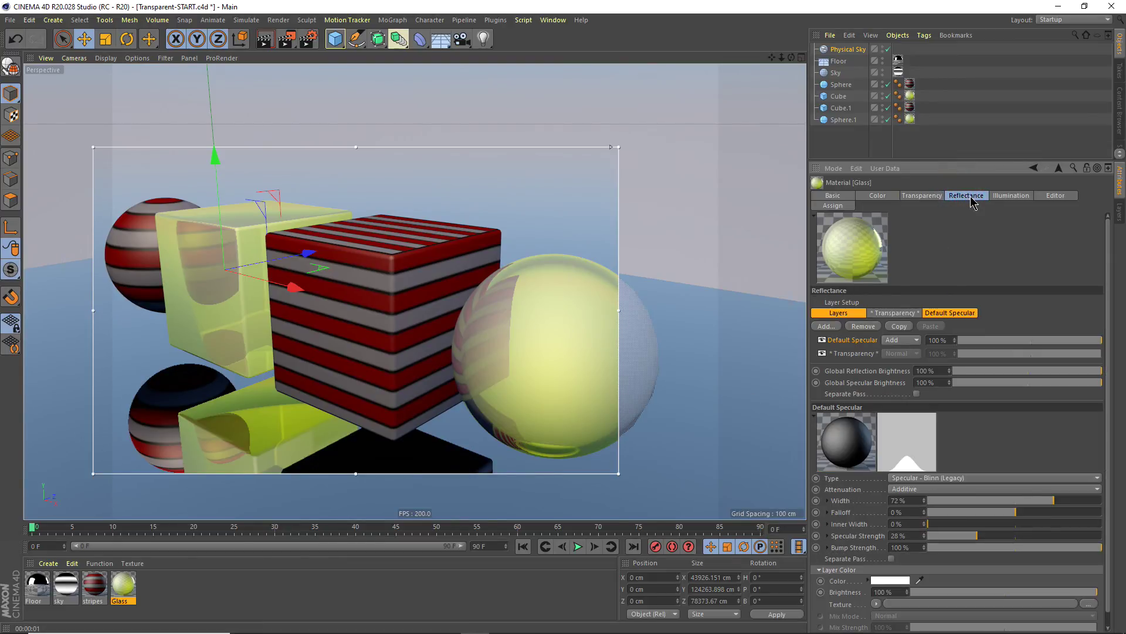
click(928, 200)
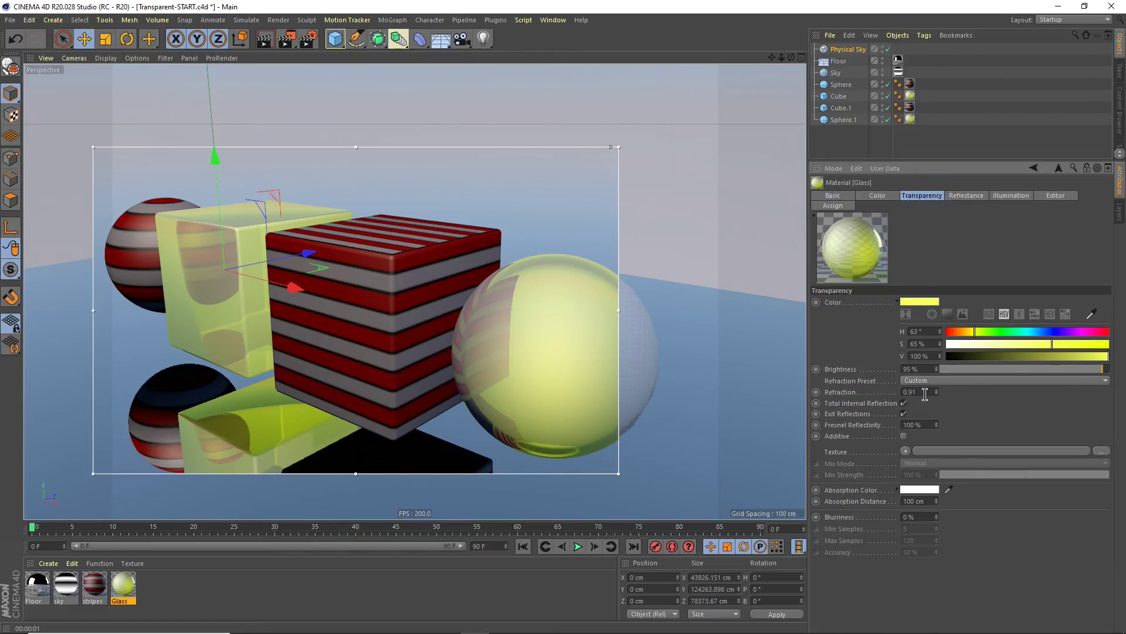
click(967, 196)
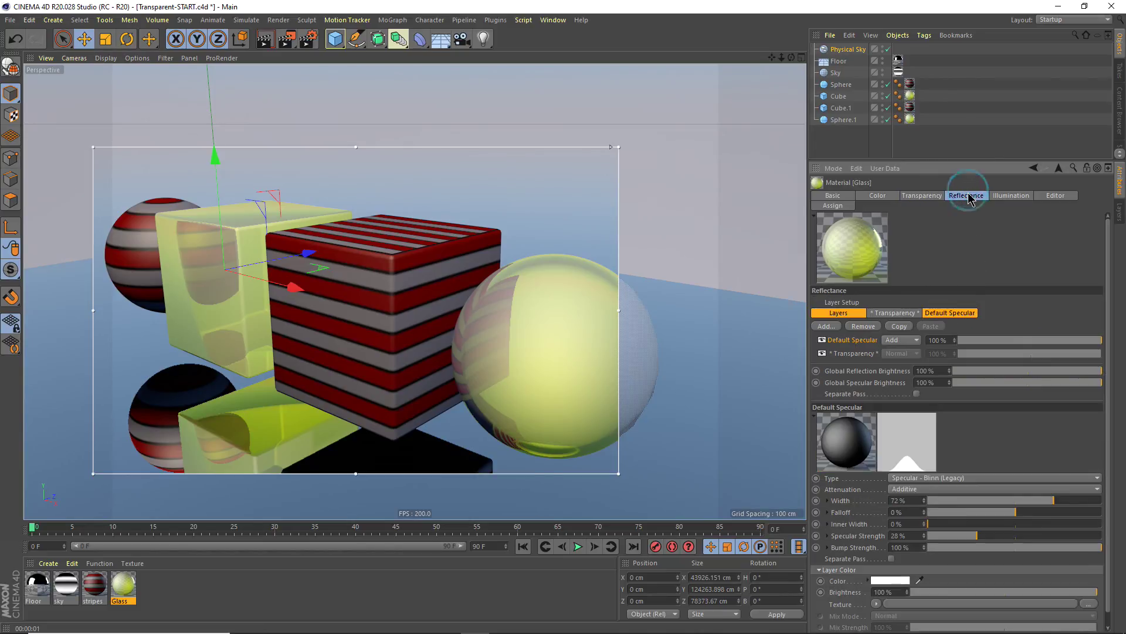